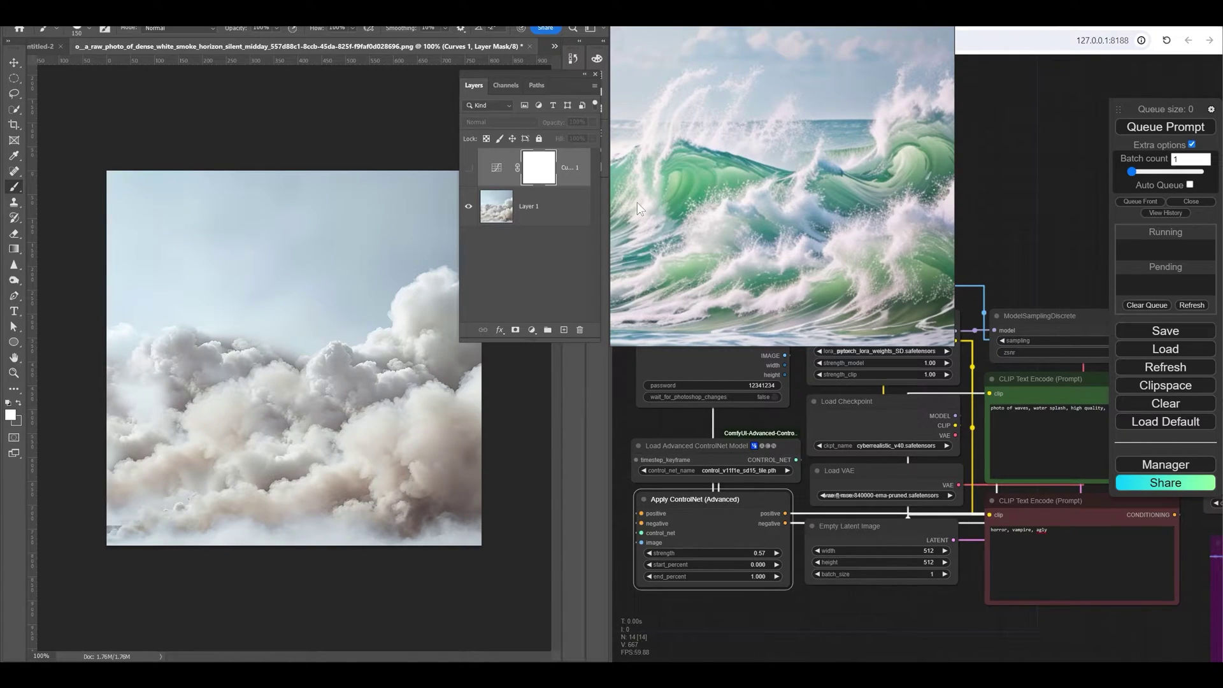
Show the Curves 1 darkening layer in Photoshop and queue a new wave render in ComfyUI
{"action": "left_click", "coordinate": [469, 167]}
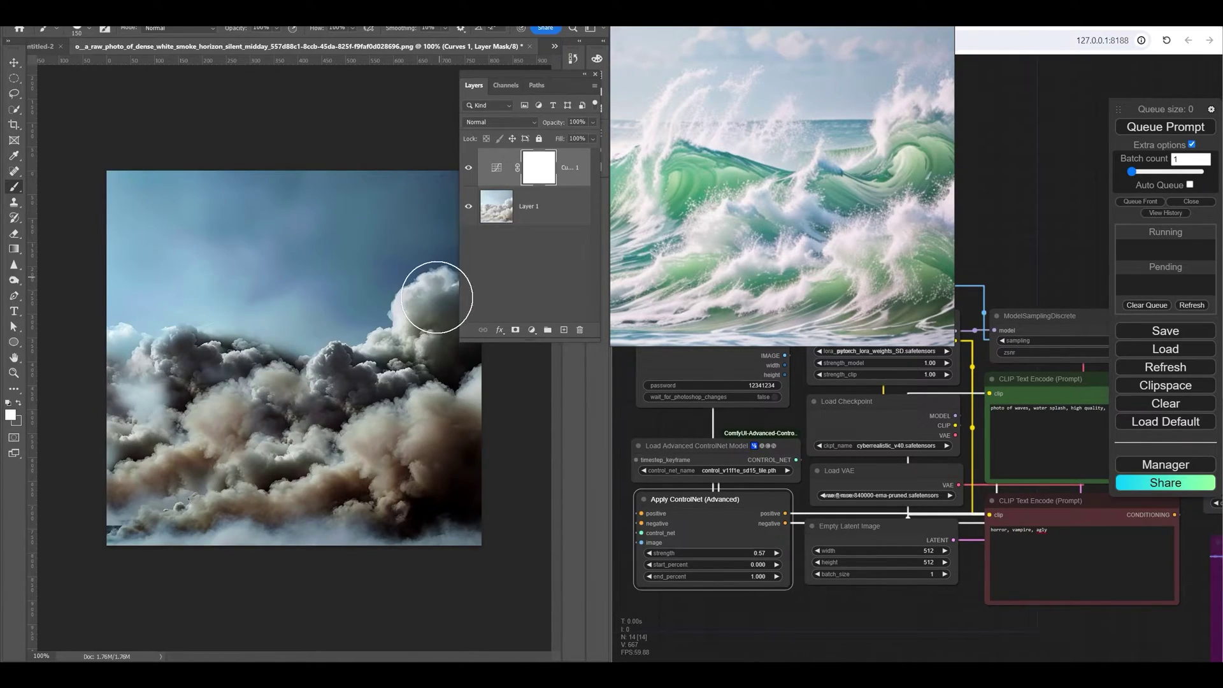
{"action": "left_click", "coordinate": [1194, 128]}
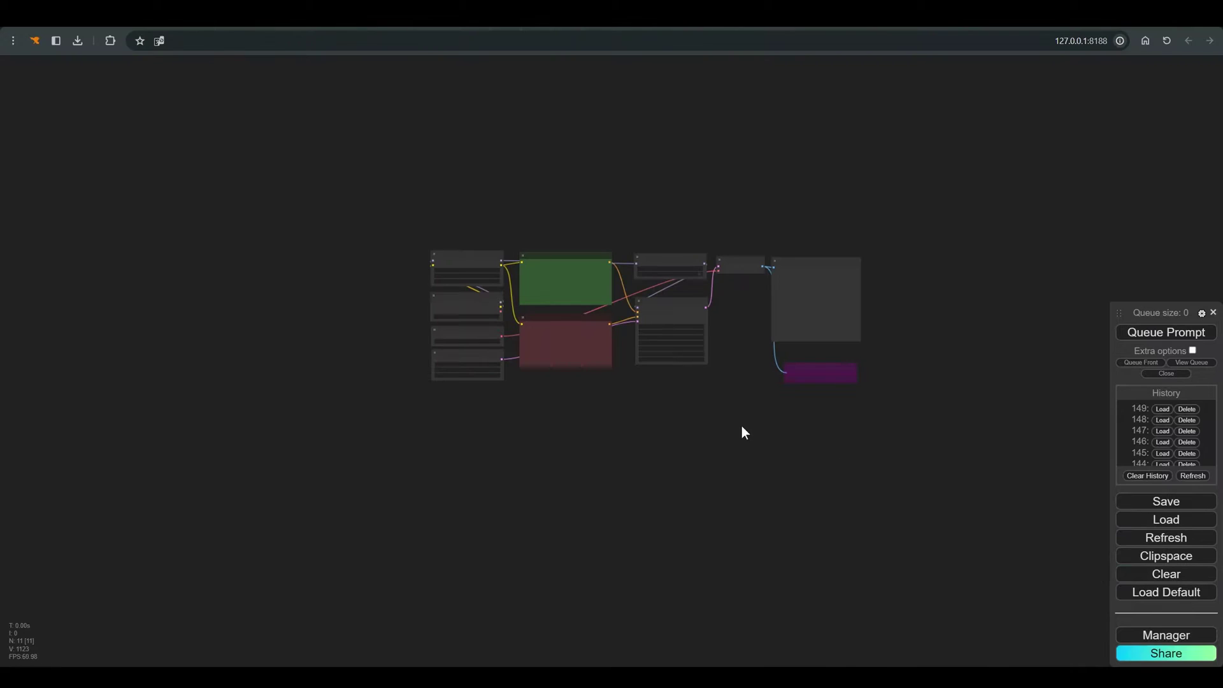
Review the old-lady prompt text and the Empty Latent Image node settings
{"action": "scroll", "coordinate": [732, 426], "scroll_direction": "up", "scroll_amount": 5}
{"action": "scroll", "coordinate": [684, 416], "scroll_direction": "up", "scroll_amount": 2}
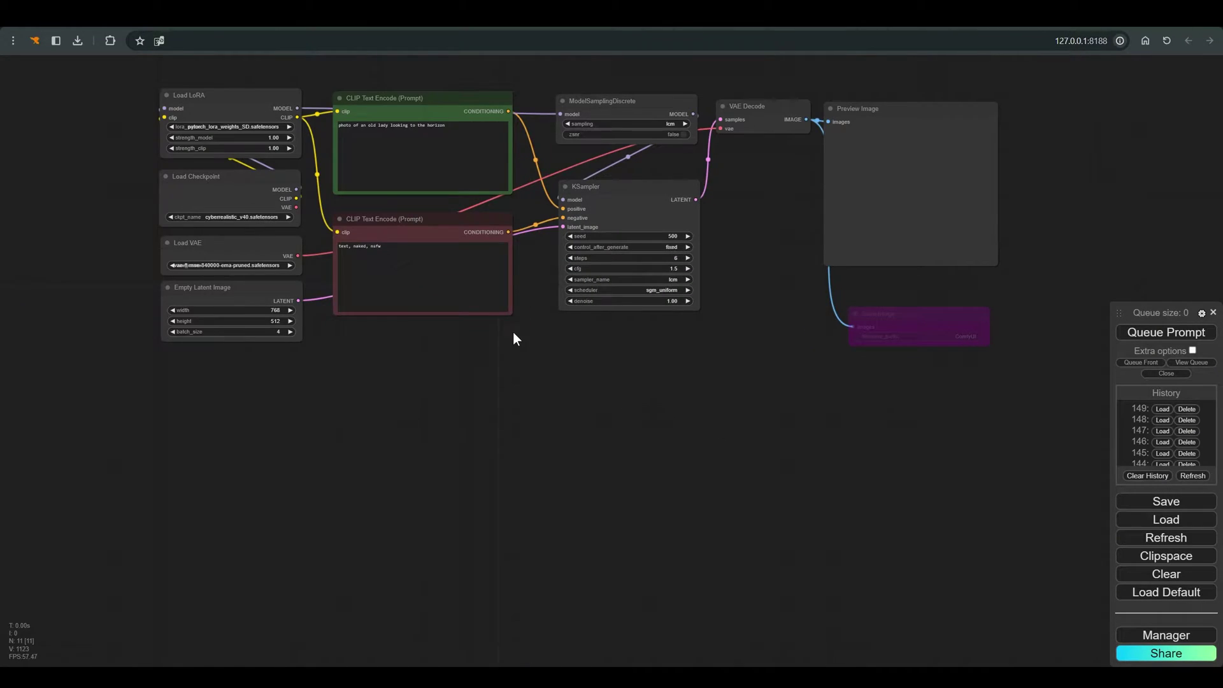
{"action": "left_click_drag", "start_coordinate": [513, 339], "coordinate": [585, 458]}
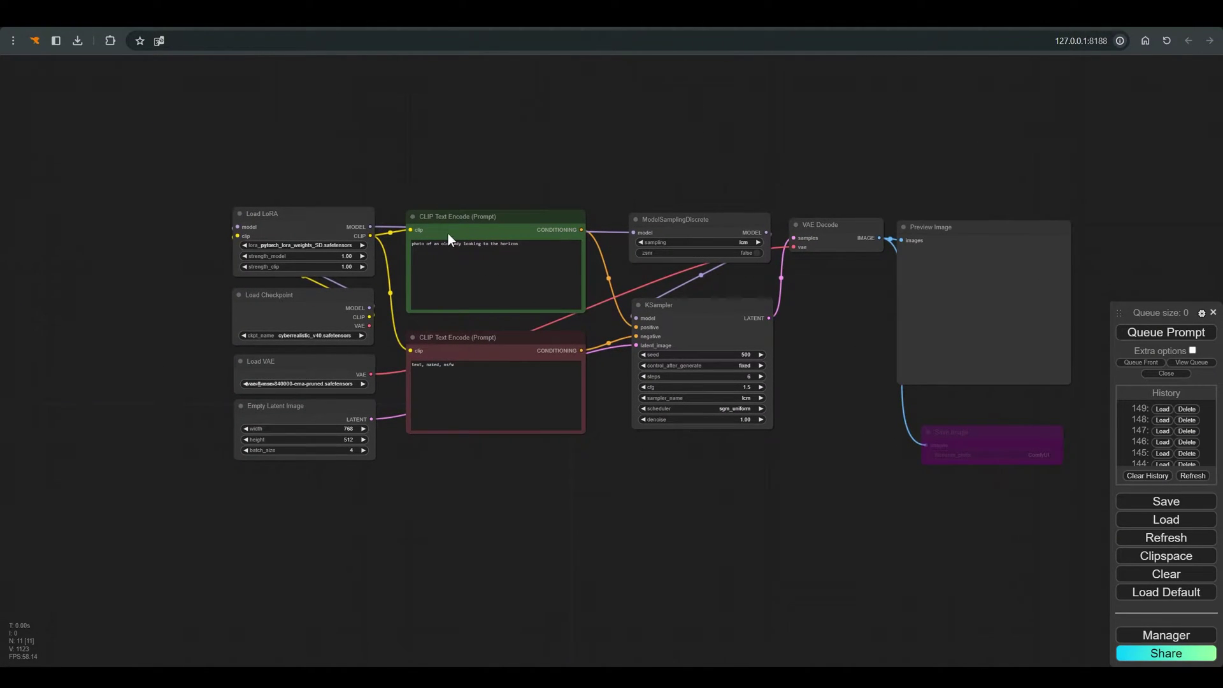
{"action": "scroll", "coordinate": [448, 233], "scroll_direction": "up", "scroll_amount": 8}
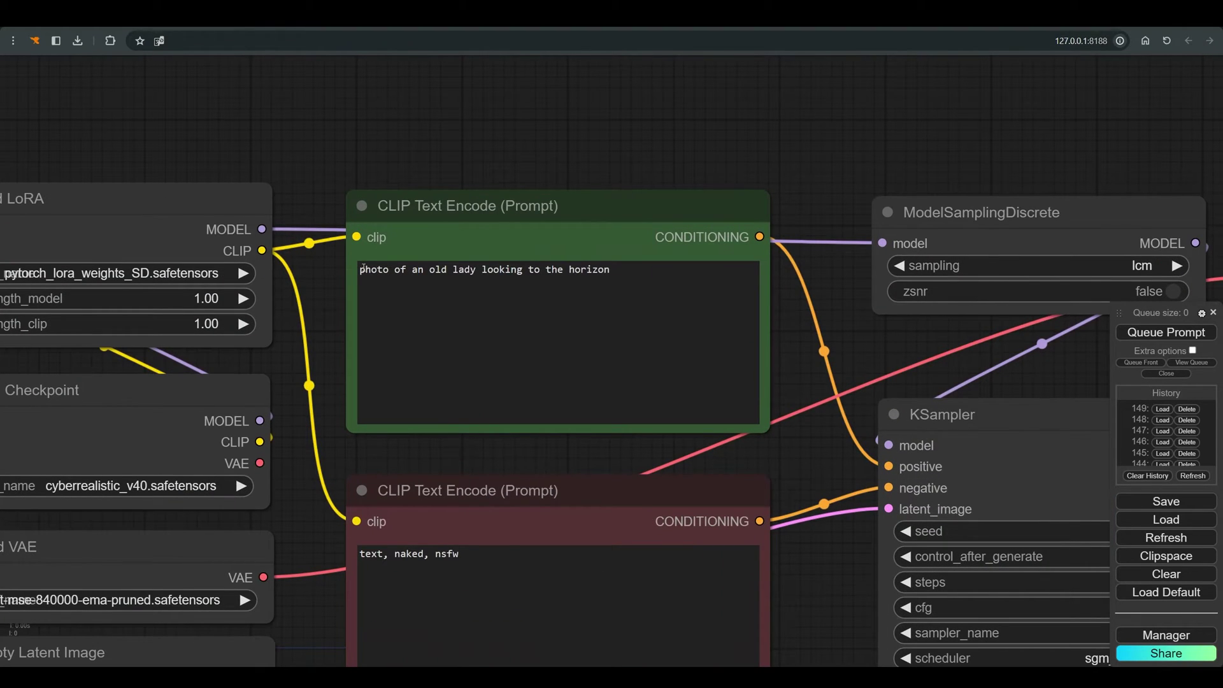
{"action": "left_click_drag", "start_coordinate": [363, 268], "coordinate": [622, 278]}
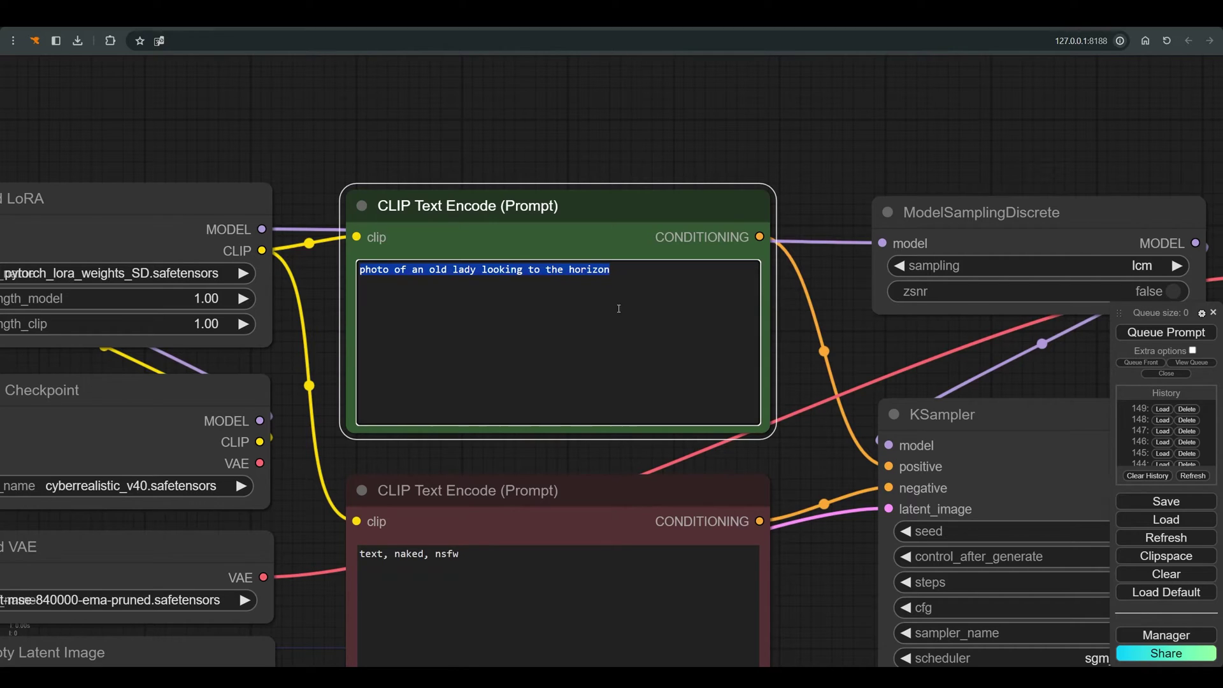
{"action": "left_click_drag", "start_coordinate": [806, 575], "coordinate": [865, 354]}
{"action": "scroll", "coordinate": [133, 513], "scroll_direction": "up", "scroll_amount": 2}
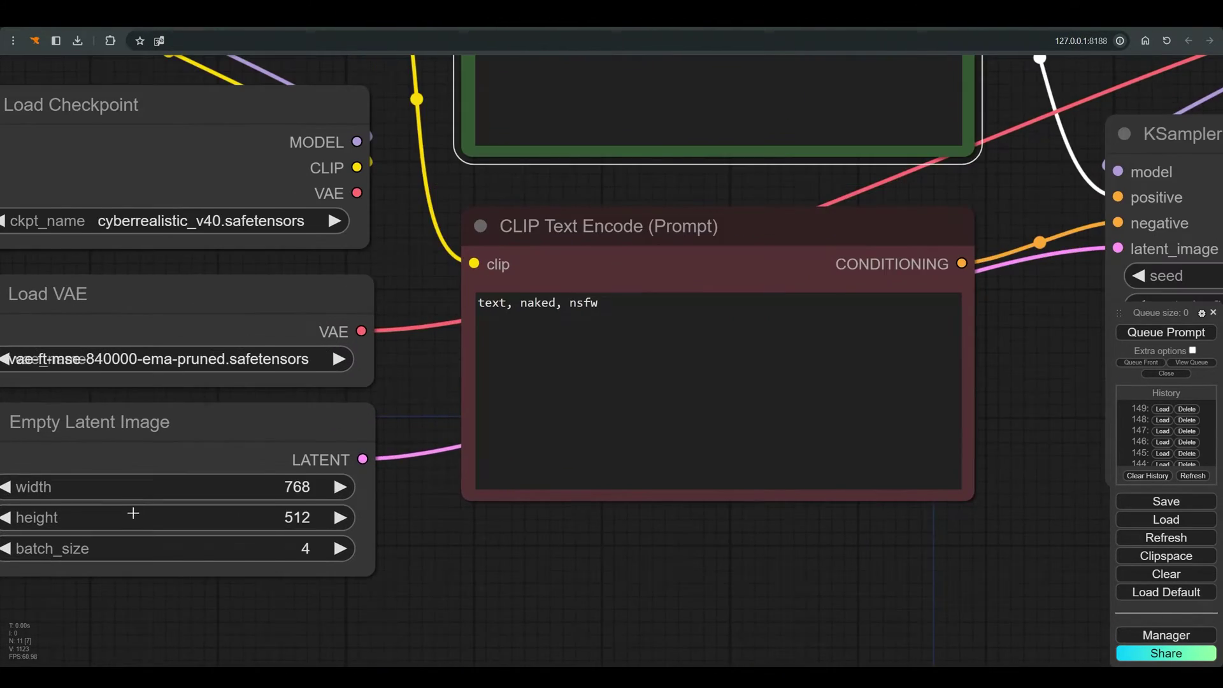
{"action": "scroll", "coordinate": [133, 513], "scroll_direction": "up", "scroll_amount": 3}
{"action": "left_click_drag", "start_coordinate": [174, 415], "coordinate": [185, 411]}
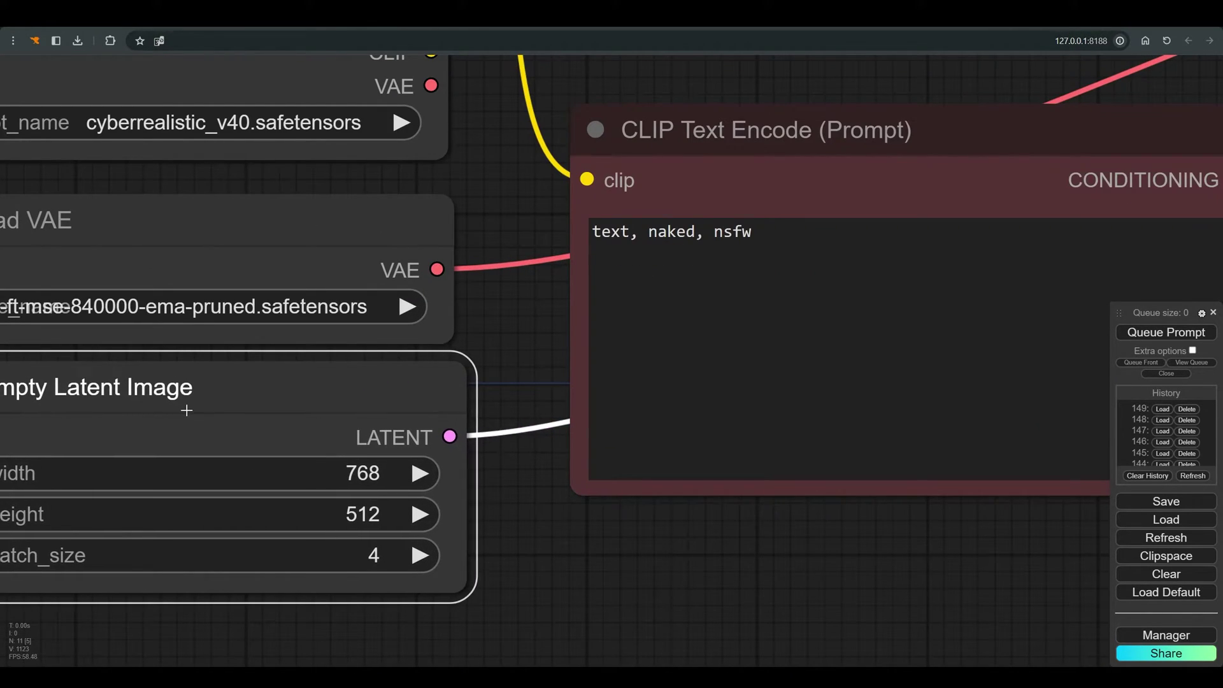
Enlarge the generated old-lady portraits and page from the first to the second
{"action": "scroll", "coordinate": [468, 640], "scroll_direction": "down", "scroll_amount": 4}
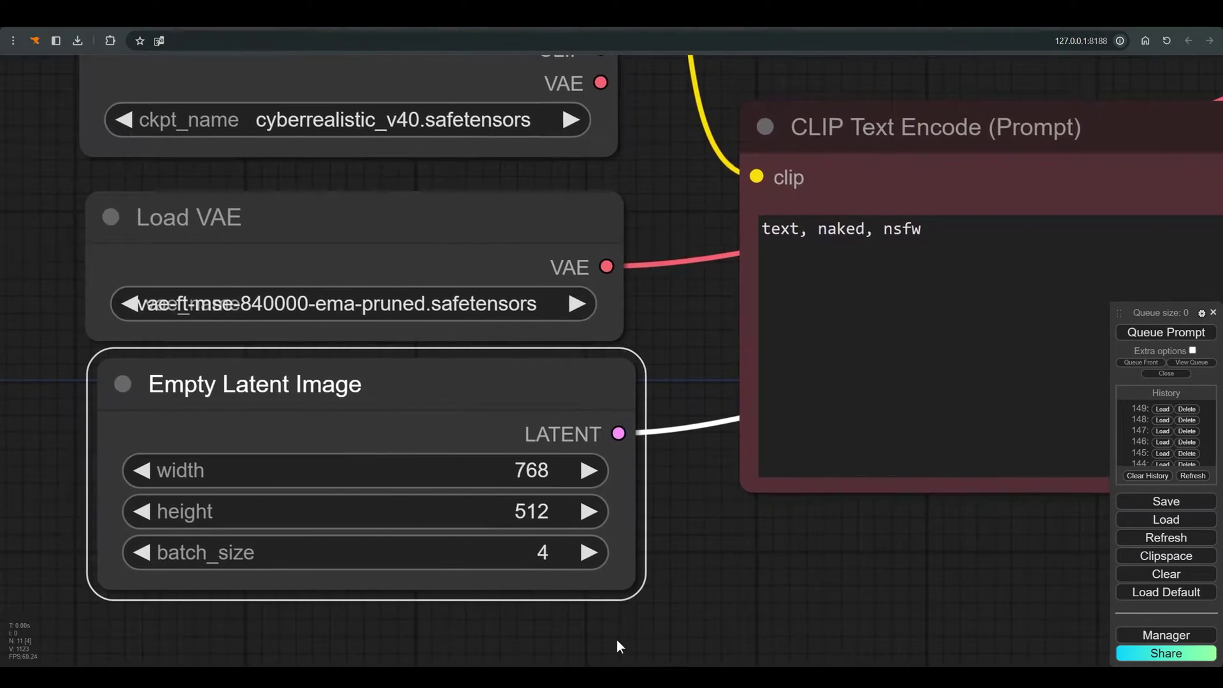
{"action": "left_click_drag", "start_coordinate": [617, 640], "coordinate": [675, 617]}
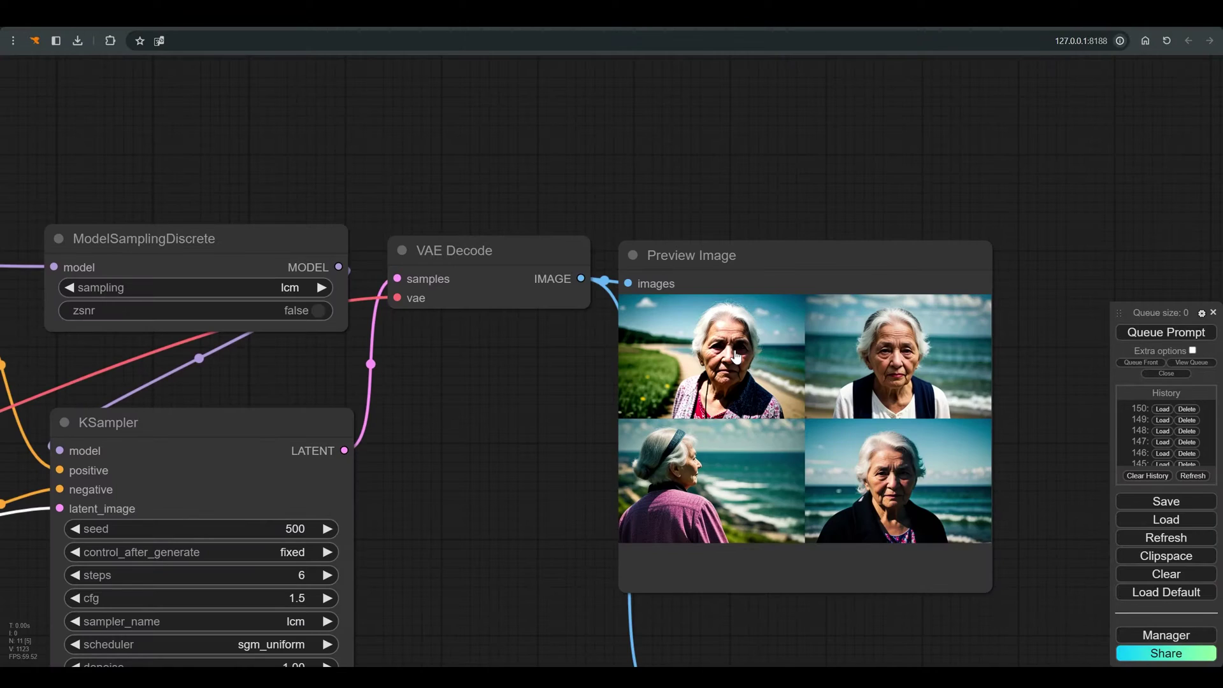
{"action": "scroll", "coordinate": [736, 357], "scroll_direction": "up", "scroll_amount": 4}
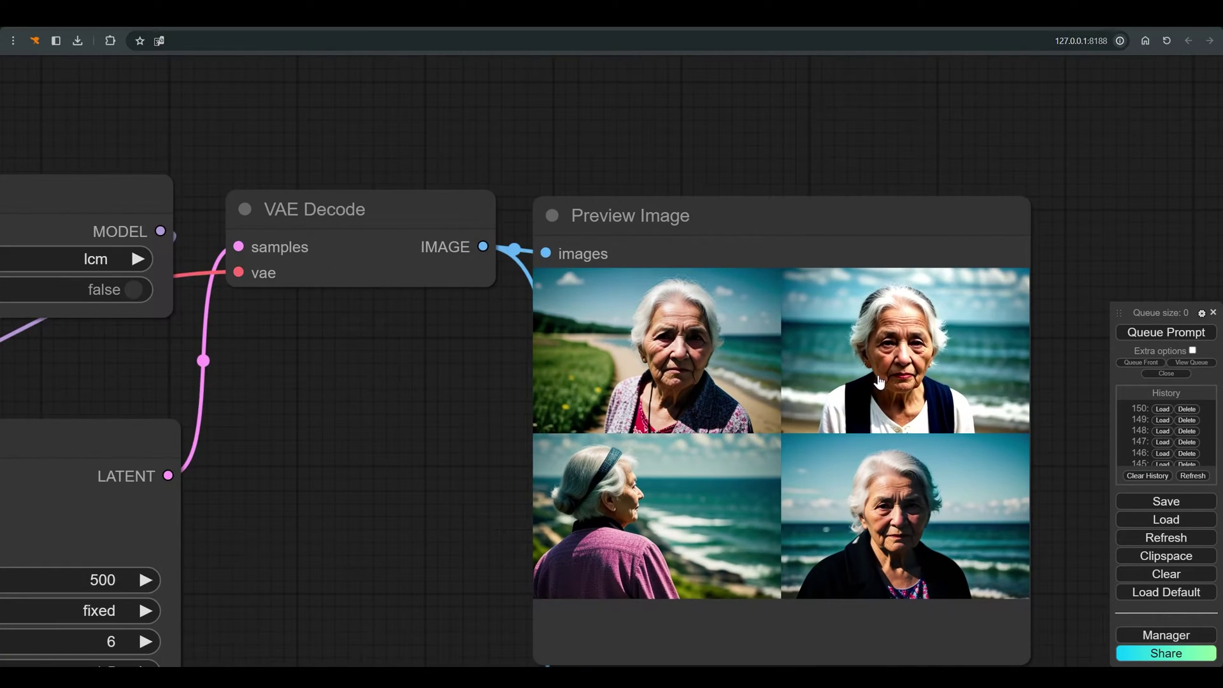
{"action": "left_click", "coordinate": [726, 364]}
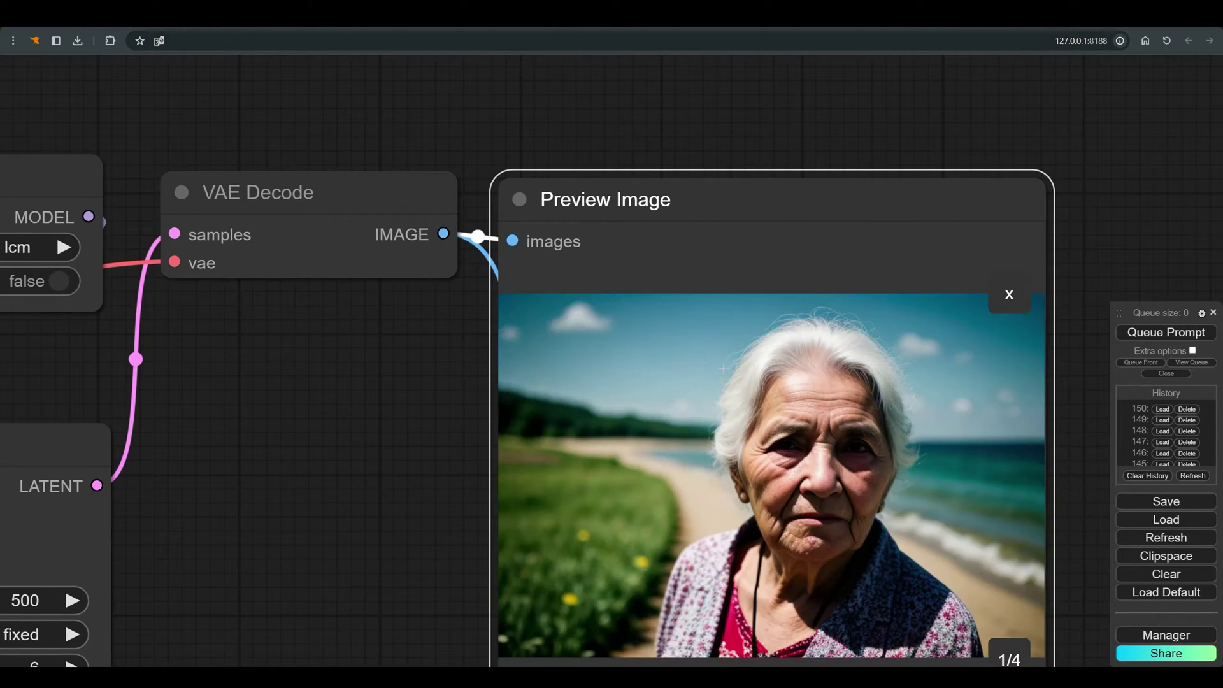
{"action": "left_click", "coordinate": [1010, 658]}
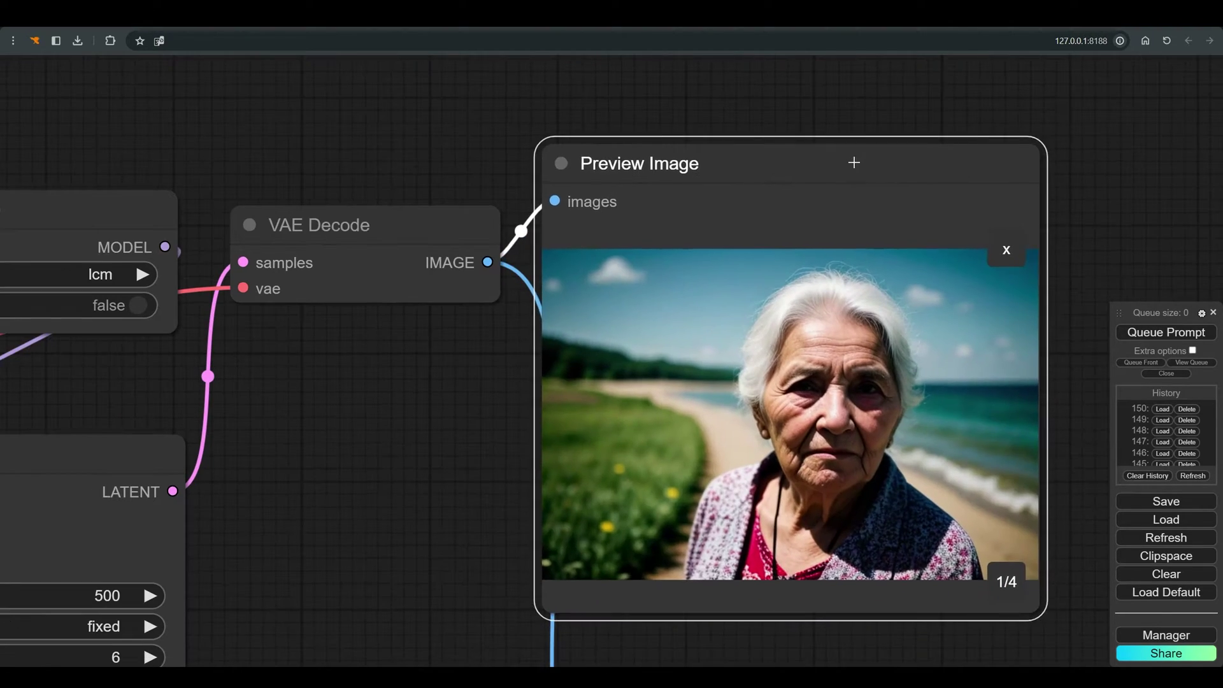
Save the first grassy-beach portrait as a PNG with Save Image As
{"action": "scroll", "coordinate": [701, 404], "scroll_direction": "up", "scroll_amount": 3}
{"action": "scroll", "coordinate": [701, 405], "scroll_direction": "down", "scroll_amount": 3}
{"action": "left_click_drag", "start_coordinate": [397, 426], "coordinate": [399, 379]}
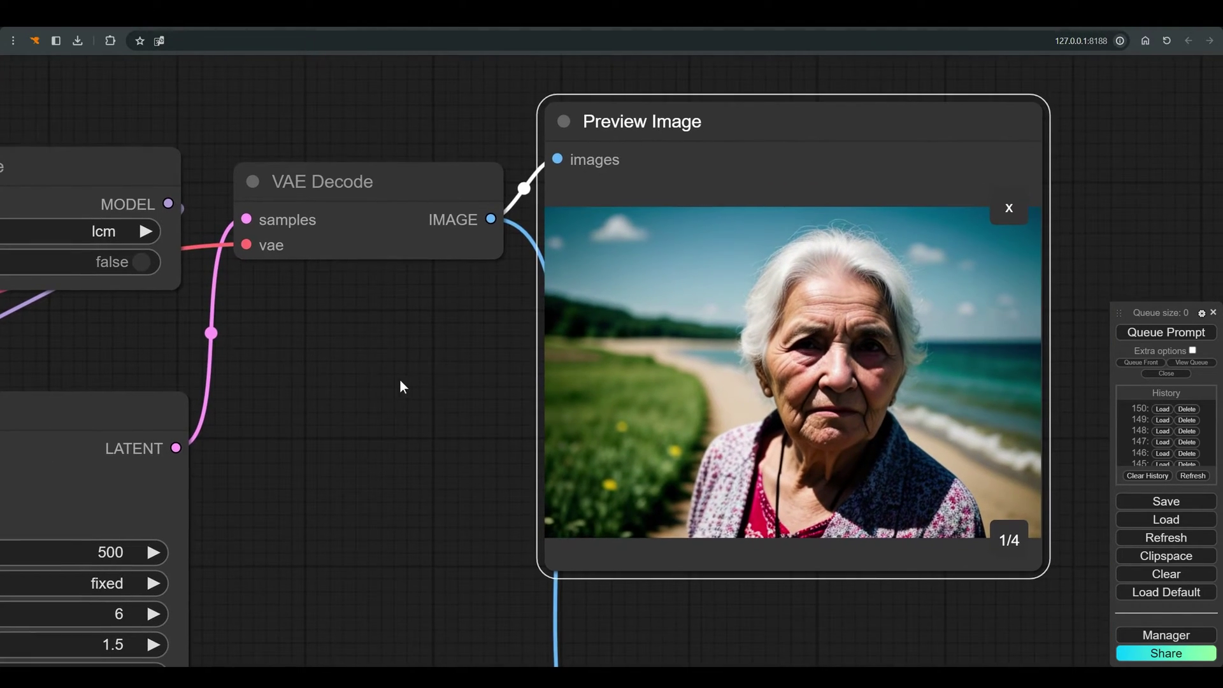
{"action": "right_click", "coordinate": [700, 319]}
{"action": "left_click", "coordinate": [731, 317]}
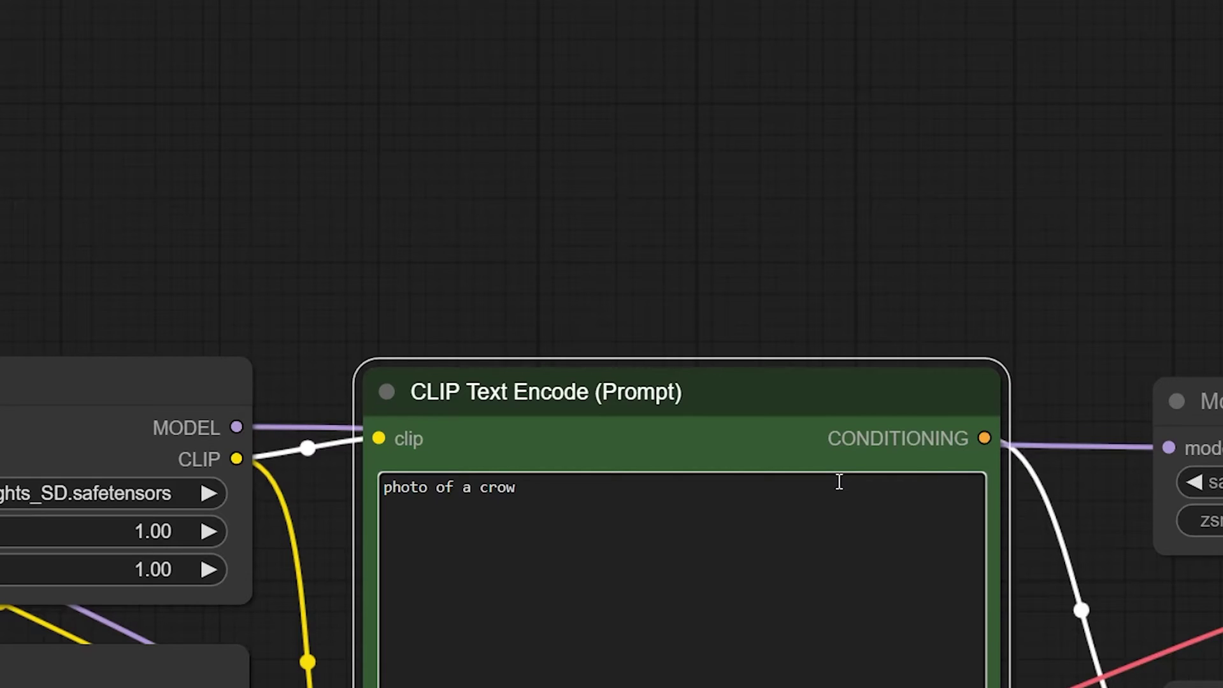
Set the prompt to 'photo of a crow, blank background' and page through the four crow images
{"action": "type", "text": "ank background"}
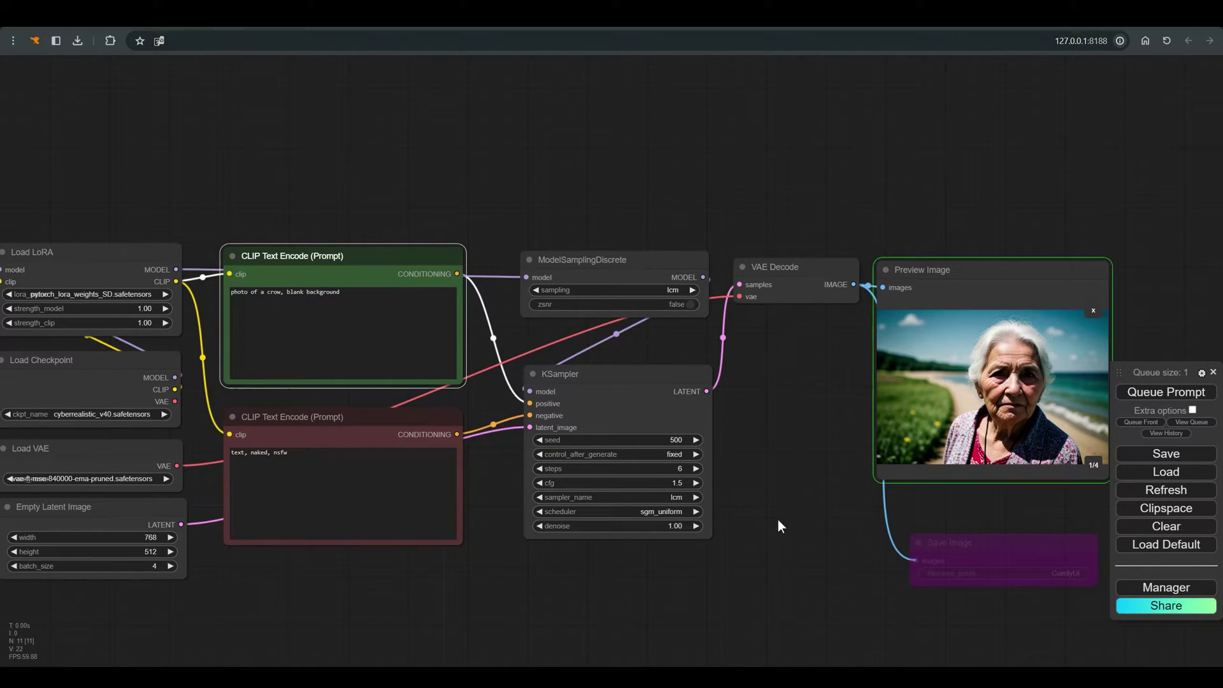
{"action": "left_click", "coordinate": [934, 332]}
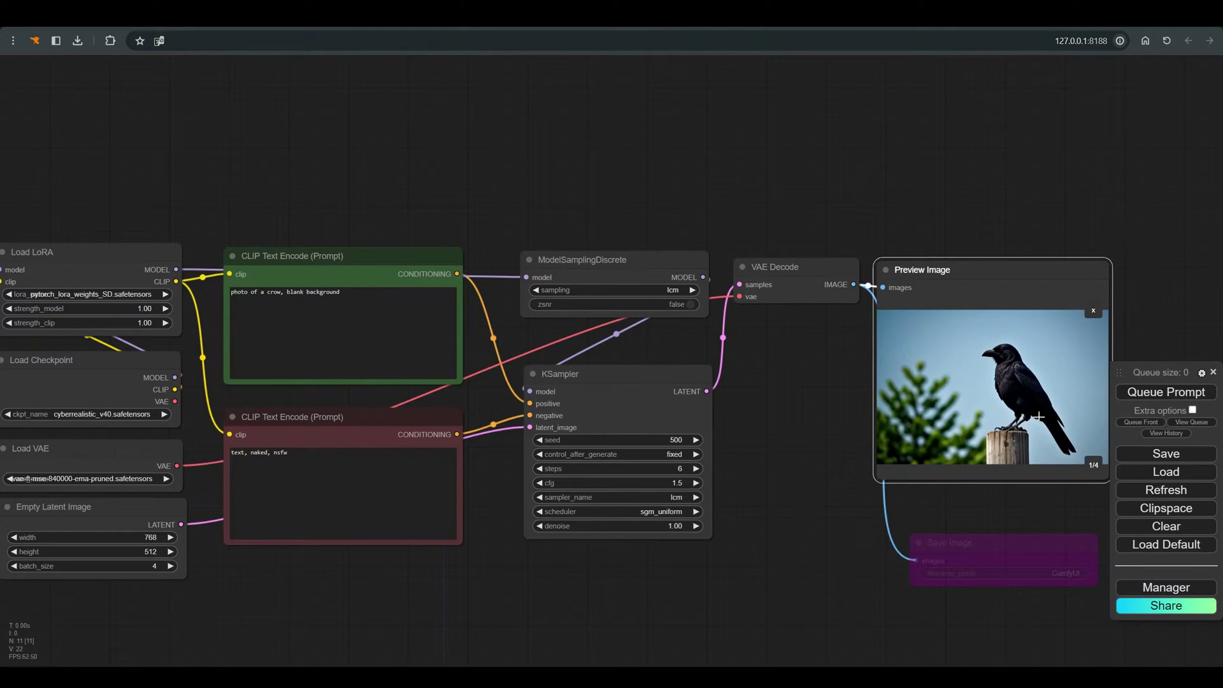
{"action": "left_click", "coordinate": [1097, 470]}
{"action": "left_click", "coordinate": [1097, 469]}
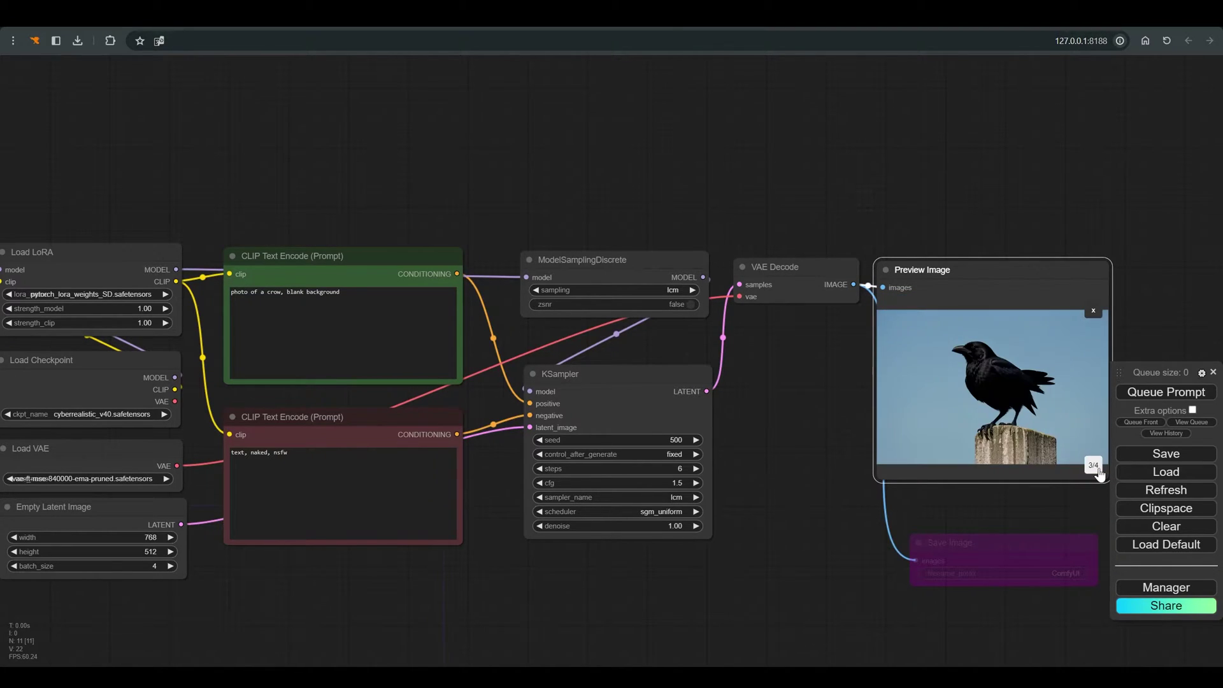
{"action": "left_click", "coordinate": [1093, 465]}
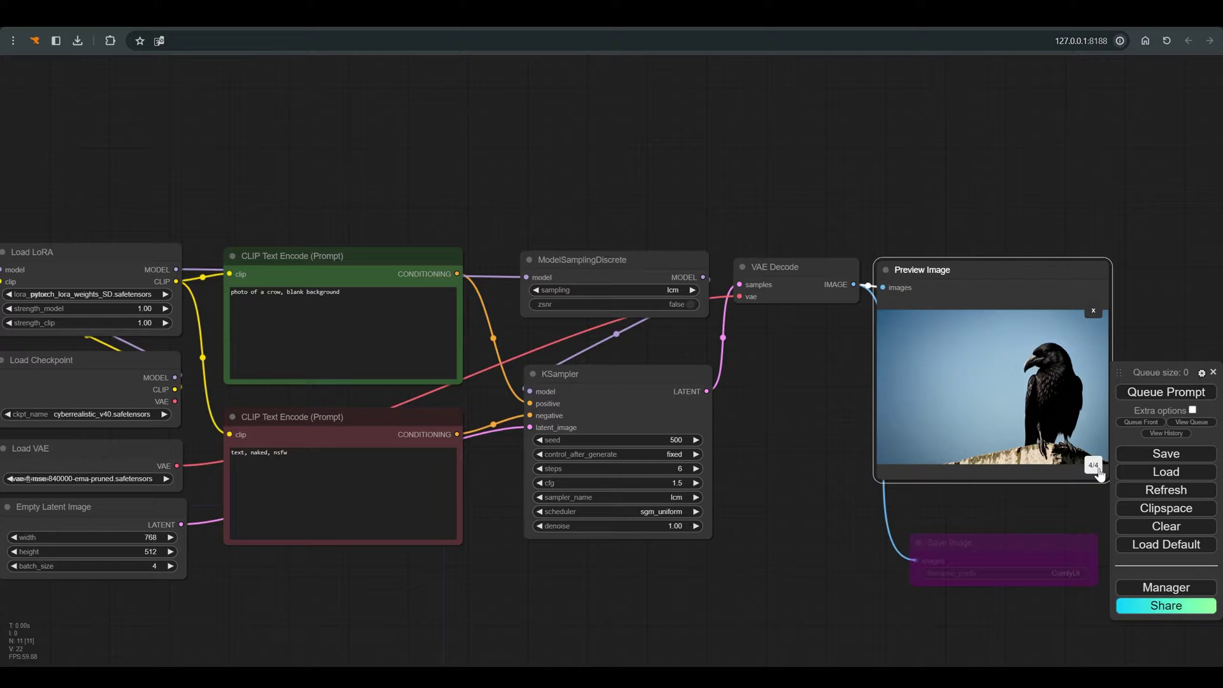
{"action": "left_click", "coordinate": [1097, 469]}
{"action": "scroll", "coordinate": [650, 486], "scroll_direction": "down", "scroll_amount": 6}
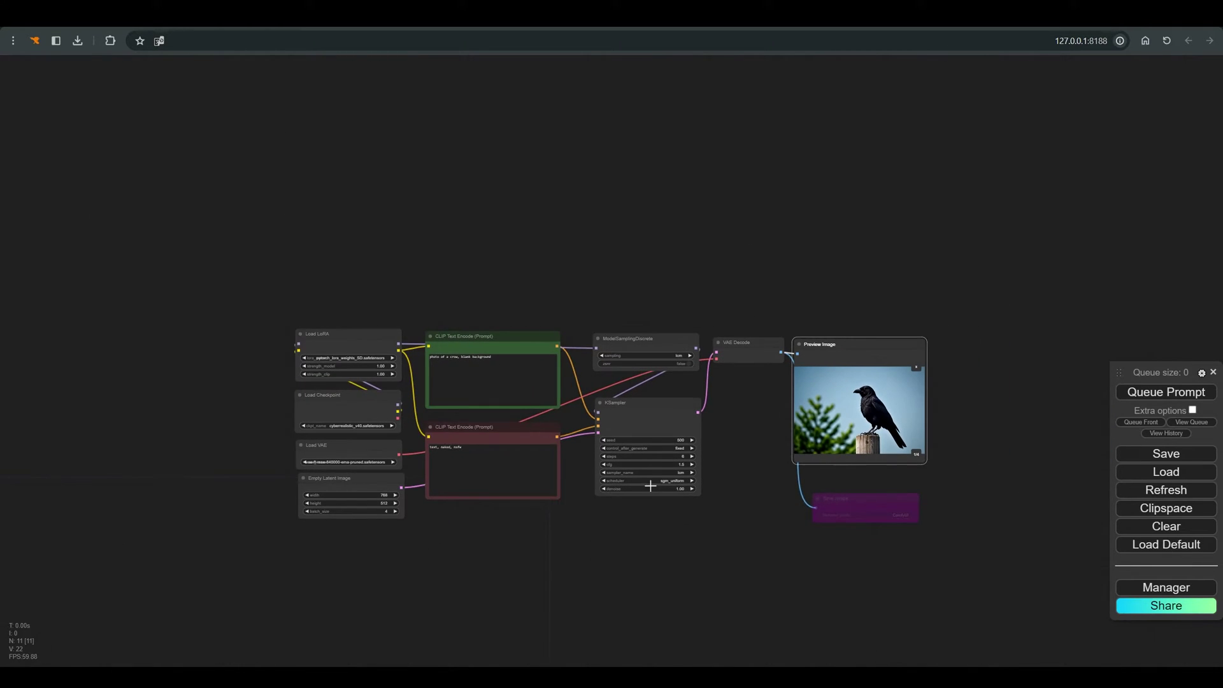
{"action": "scroll", "coordinate": [402, 471], "scroll_direction": "up", "scroll_amount": 9}
Set the latent image width to 768 and generate new crow images
{"action": "left_click", "coordinate": [402, 468]}
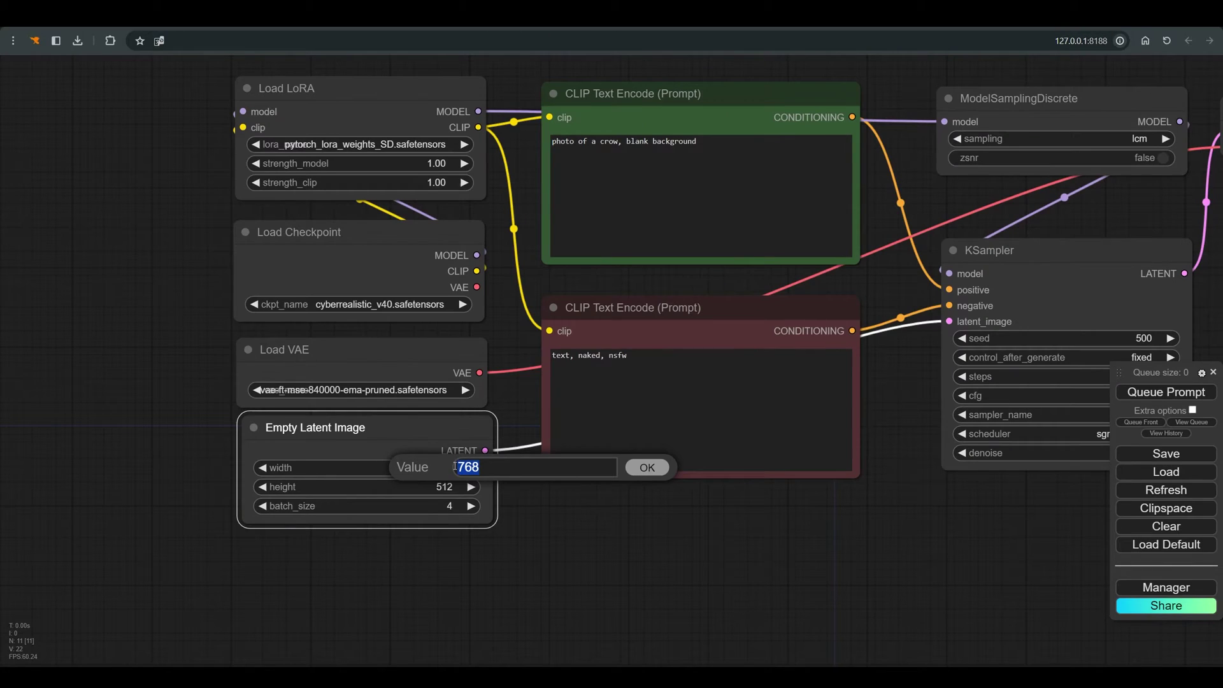
{"action": "type", "text": "768"}
{"action": "key", "text": "Return"}
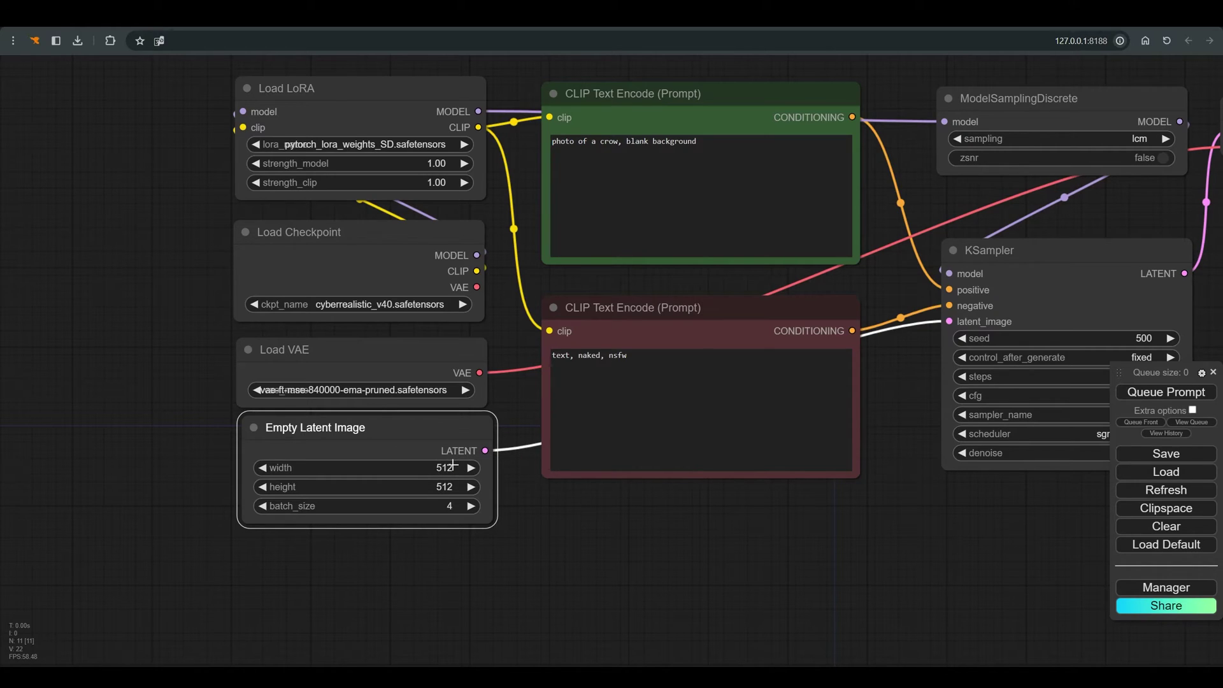
{"action": "scroll", "coordinate": [796, 540], "scroll_direction": "down", "scroll_amount": 3}
{"action": "left_click_drag", "start_coordinate": [862, 525], "coordinate": [449, 547]}
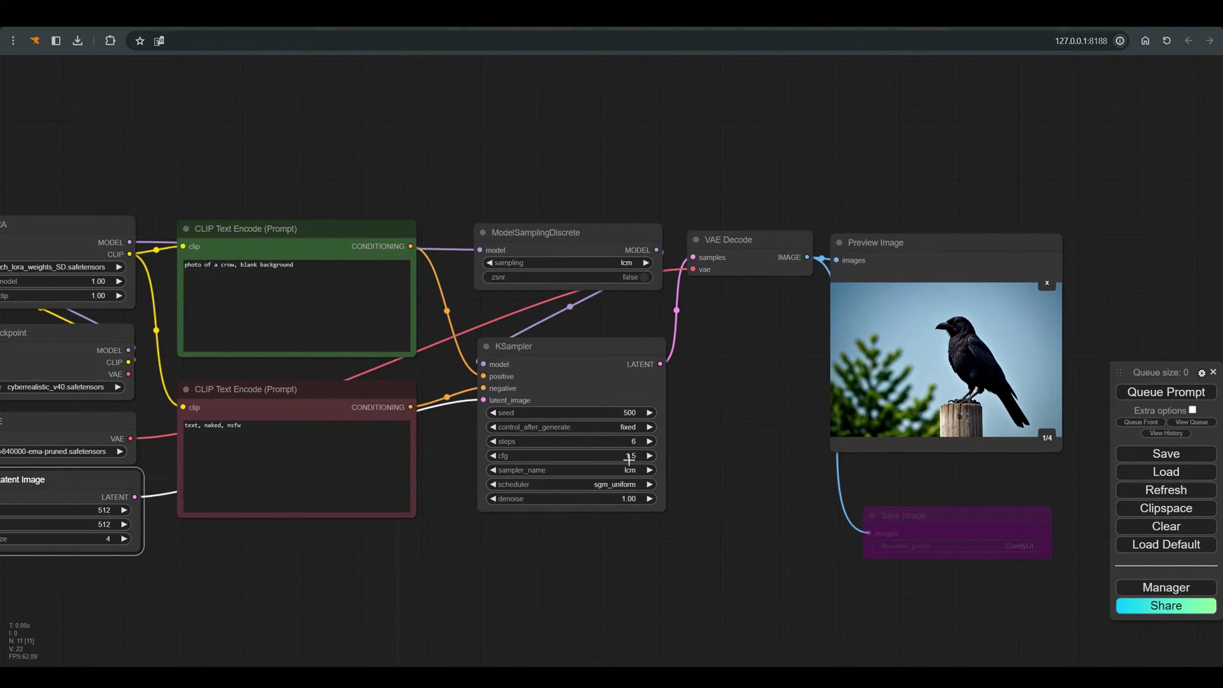
{"action": "left_click", "coordinate": [1156, 394]}
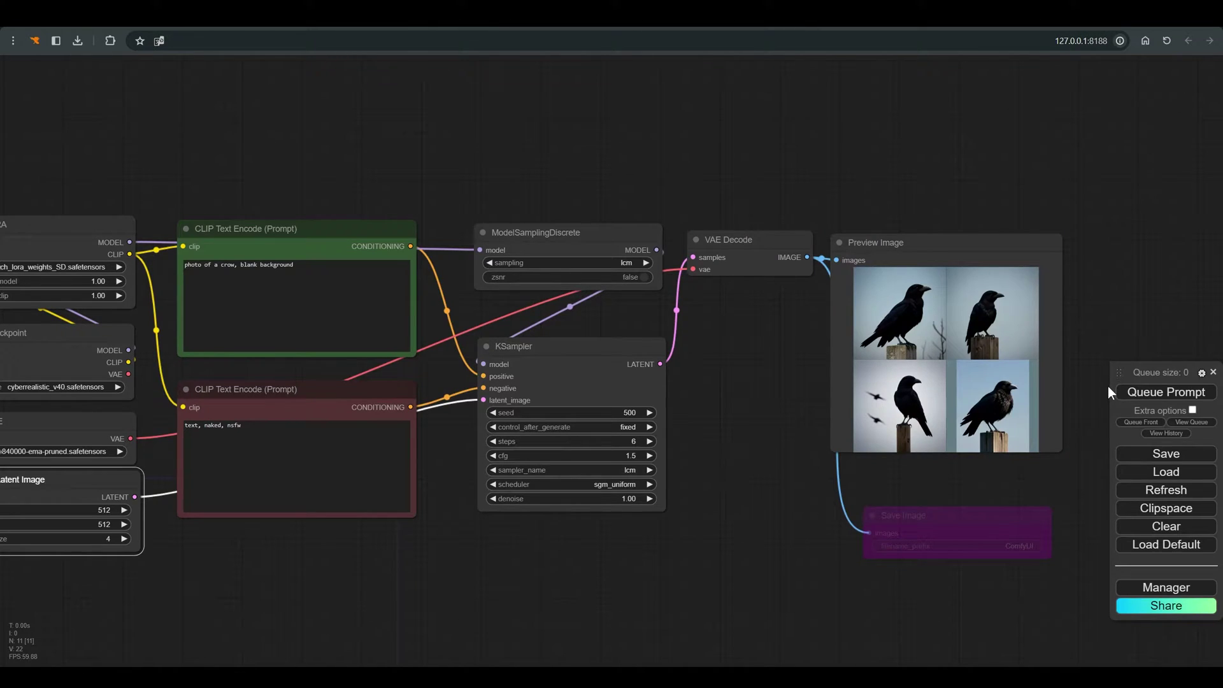
Cycle back to the second crow render and save it to disk
{"action": "left_click", "coordinate": [988, 342]}
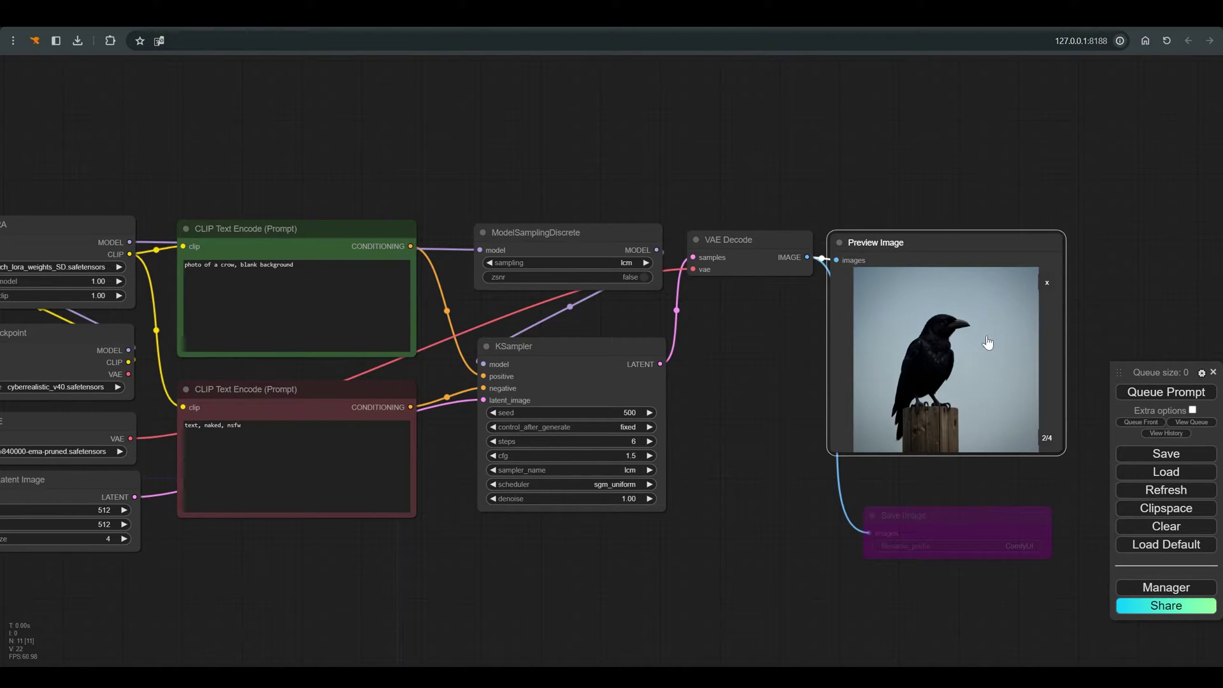
{"action": "left_click", "coordinate": [1048, 439]}
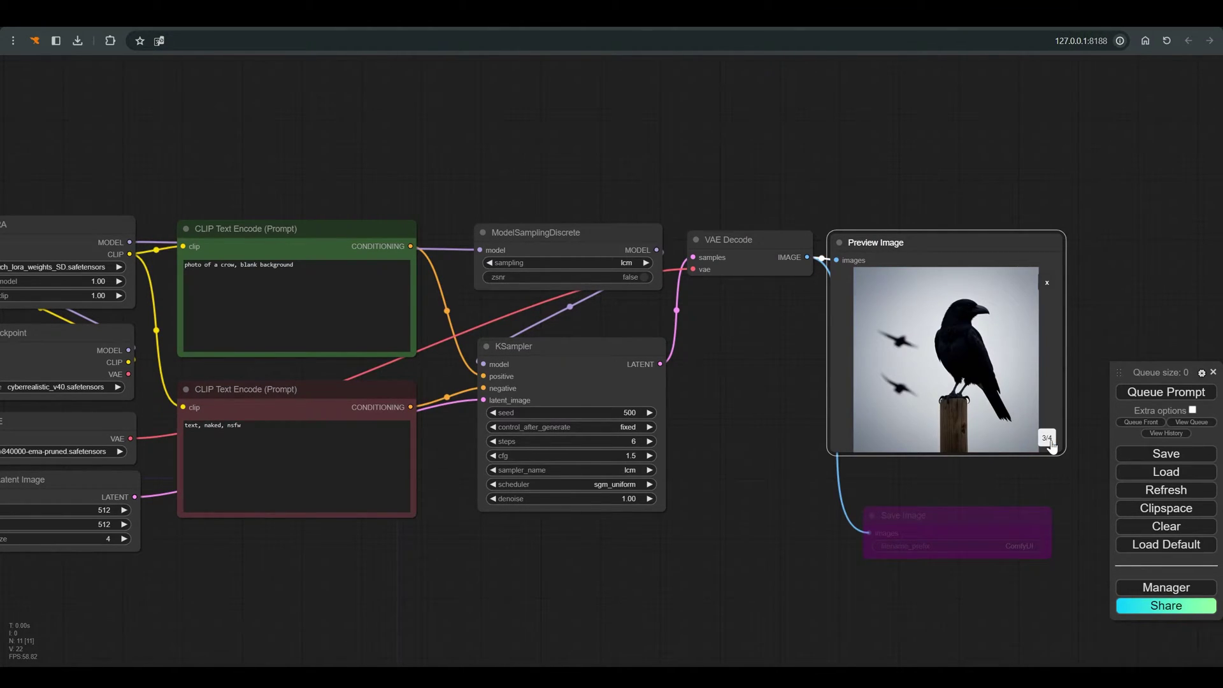
{"action": "left_click", "coordinate": [1048, 439]}
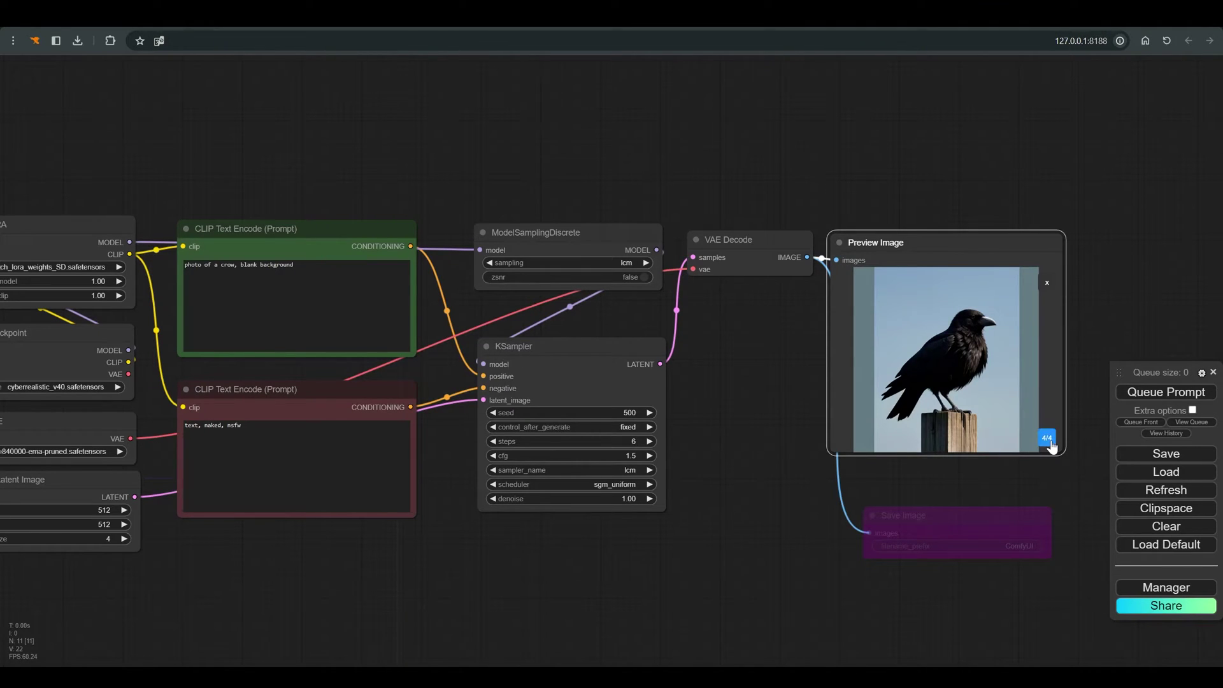
{"action": "left_click", "coordinate": [1047, 439]}
{"action": "left_click", "coordinate": [1047, 439]}
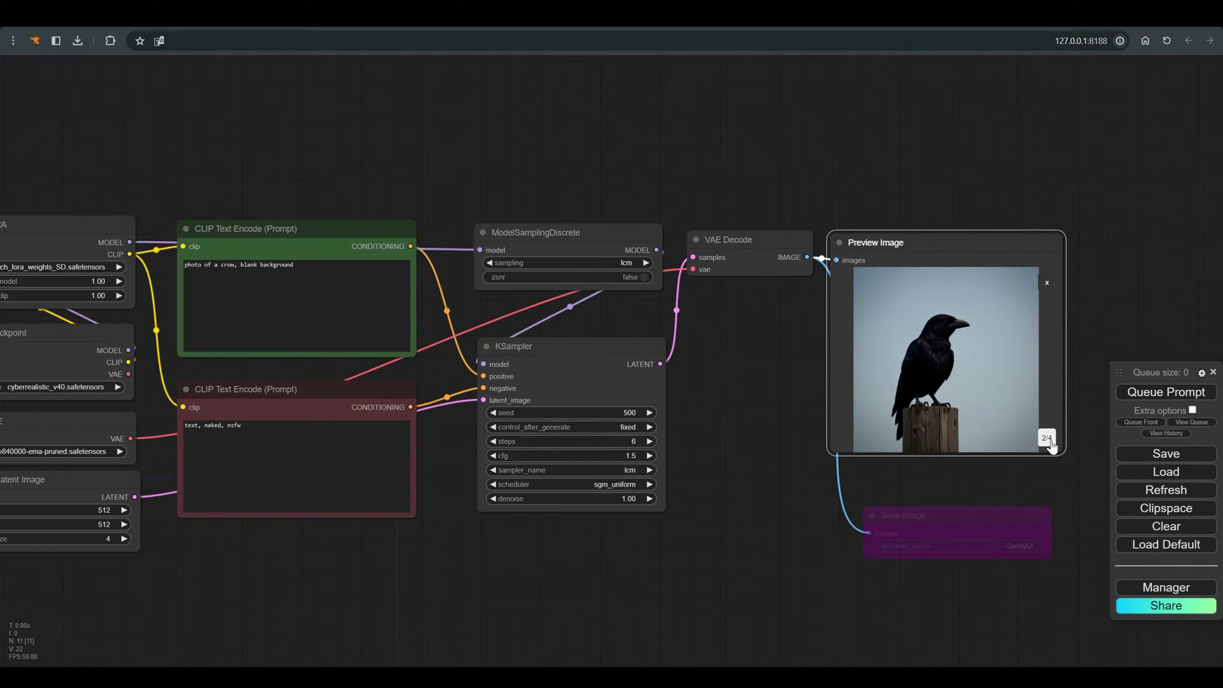
{"action": "right_click", "coordinate": [961, 399]}
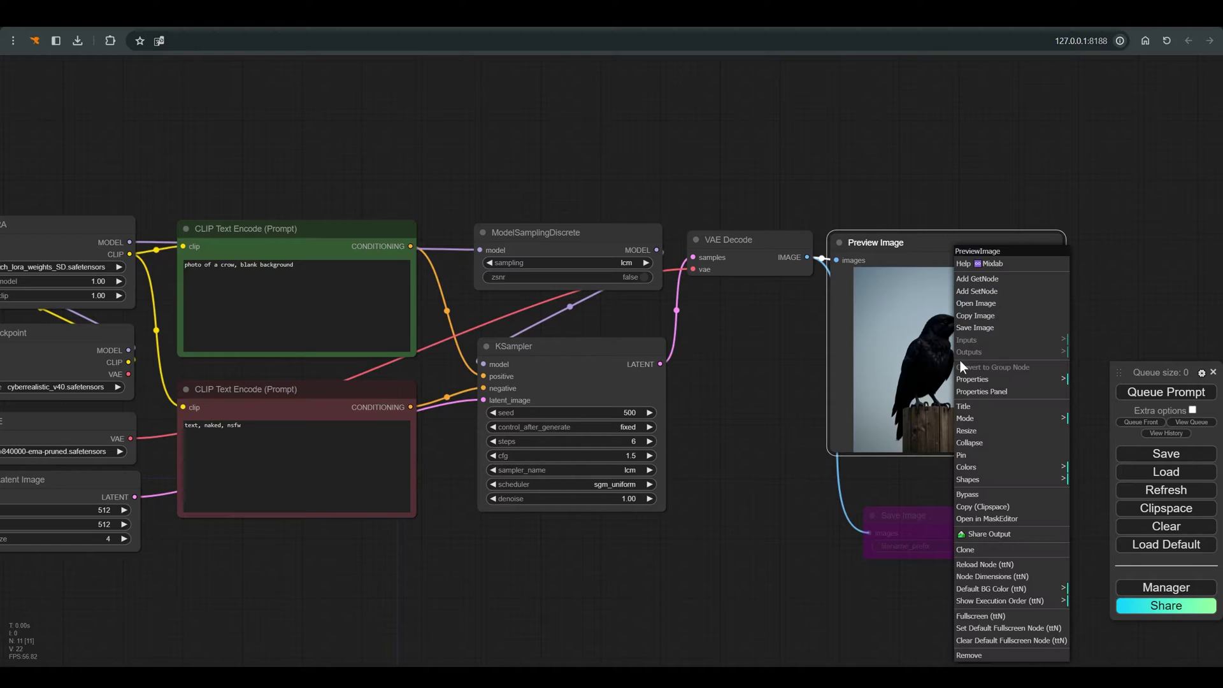
{"action": "left_click", "coordinate": [998, 328]}
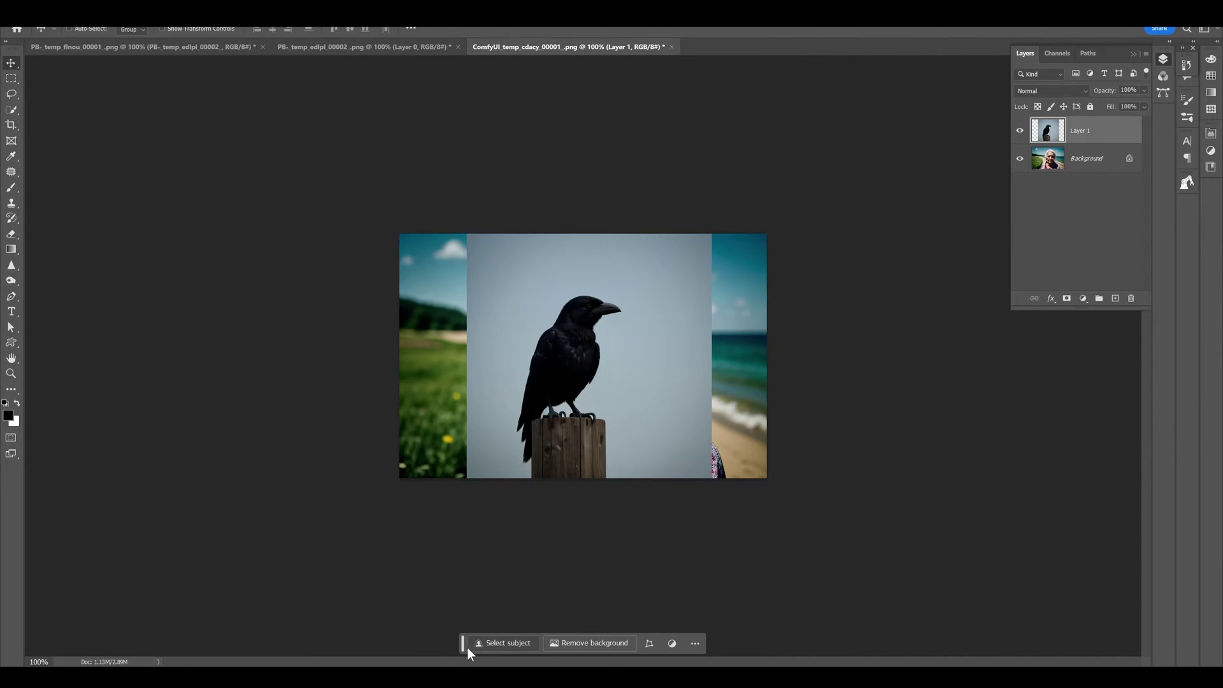
Select the crow as the subject and add a layer mask hiding its sky
{"action": "left_click_drag", "start_coordinate": [461, 600], "coordinate": [465, 529]}
{"action": "left_click", "coordinate": [510, 525]}
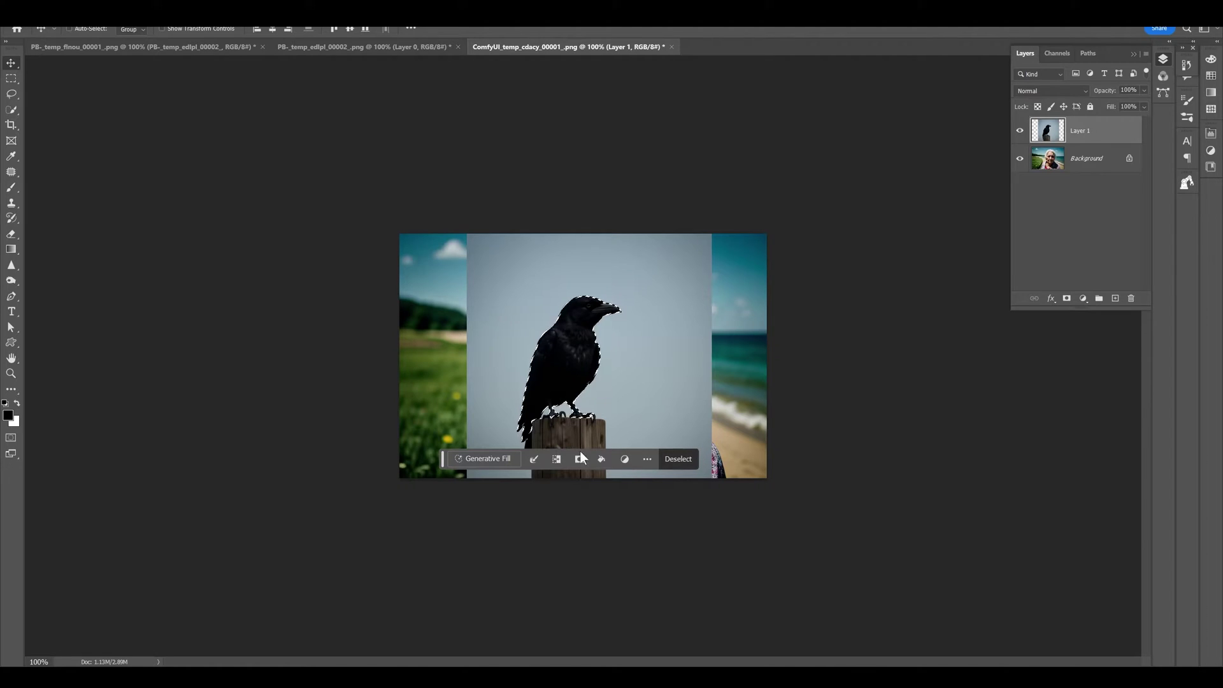
{"action": "key", "text": "ctrl+plus"}
{"action": "key", "text": "ctrl+plus"}
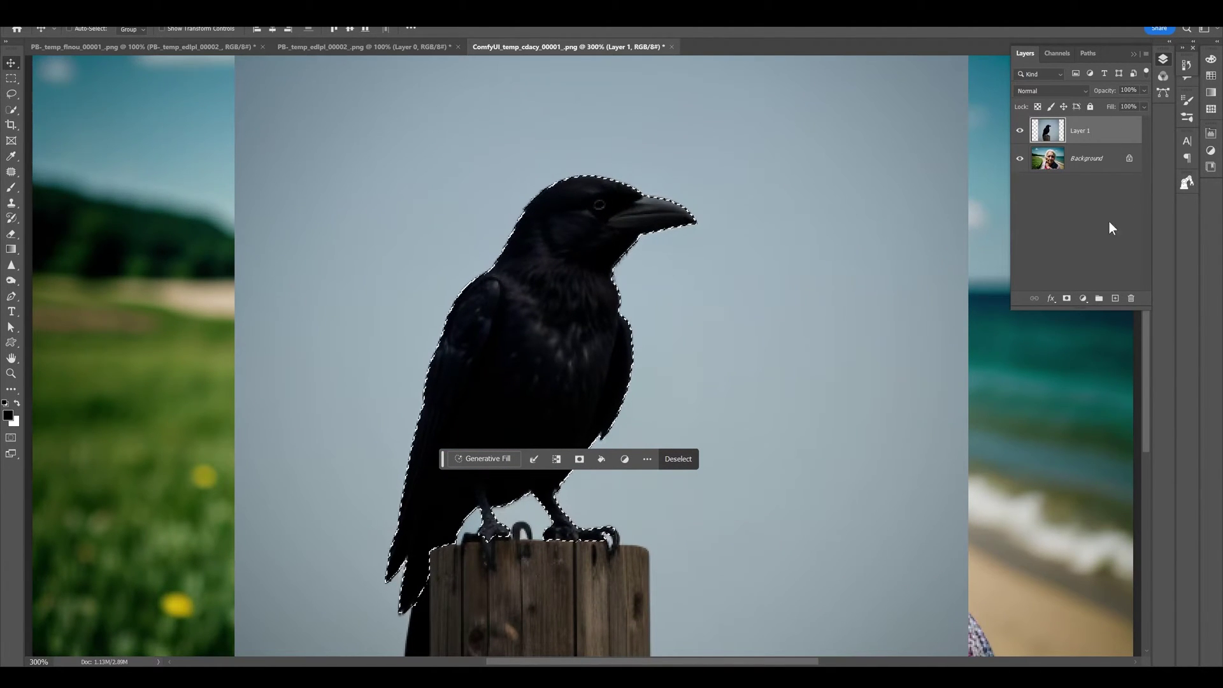
{"action": "left_click", "coordinate": [1066, 298]}
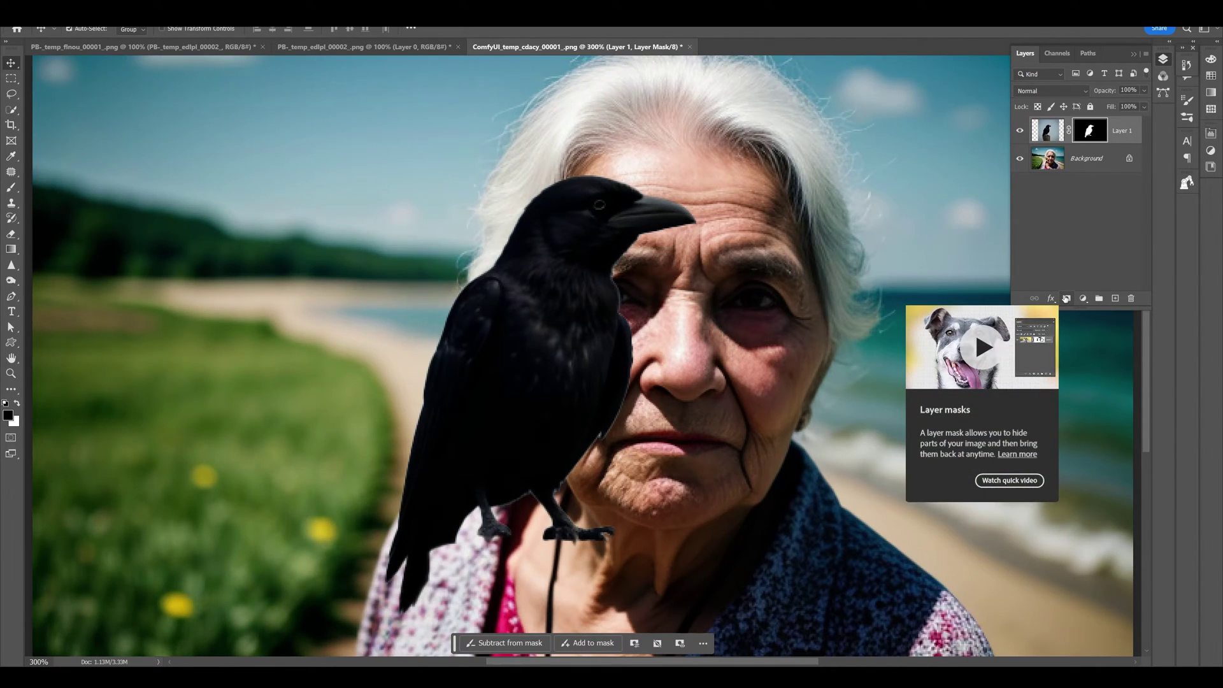
{"action": "key", "text": "ctrl+minus"}
Brush white on the mask to restore the crow's feet
{"action": "key", "text": "b"}
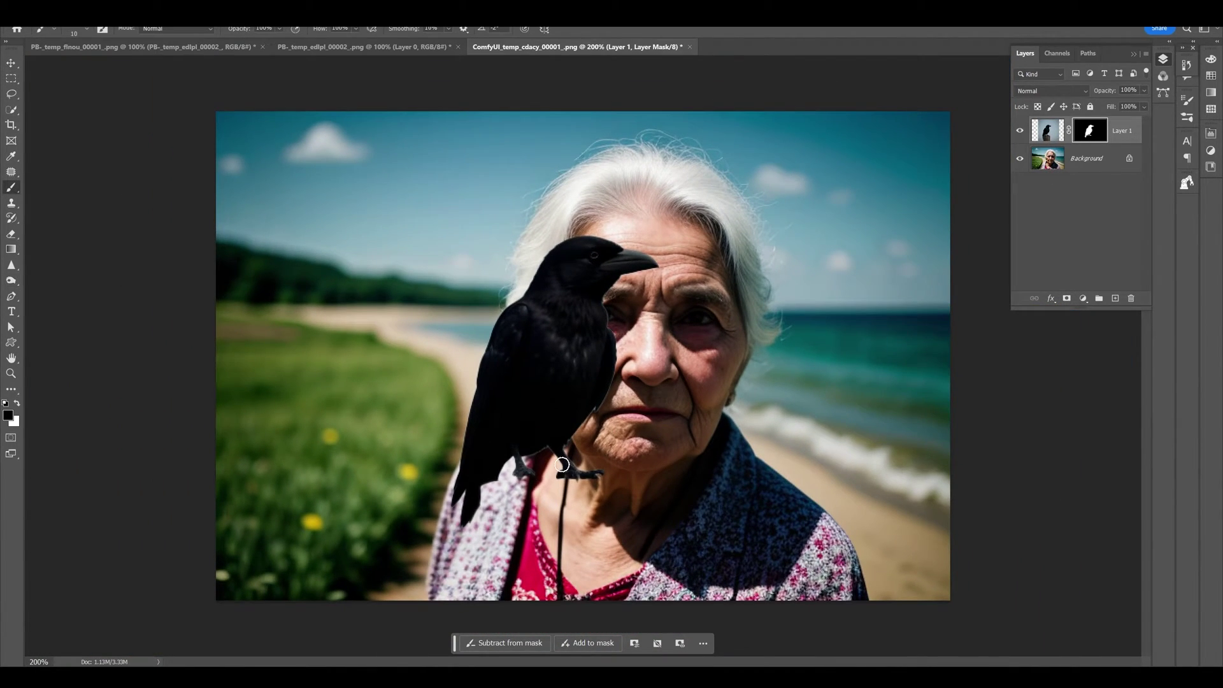
{"action": "key", "text": "x"}
{"action": "left_click_drag", "start_coordinate": [570, 473], "coordinate": [600, 475]}
{"action": "mouse_move", "coordinate": [517, 480]}
{"action": "left_mouse_down"}
{"action": "mouse_move", "coordinate": [525, 487]}
{"action": "mouse_move", "coordinate": [535, 466]}
{"action": "left_mouse_up"}
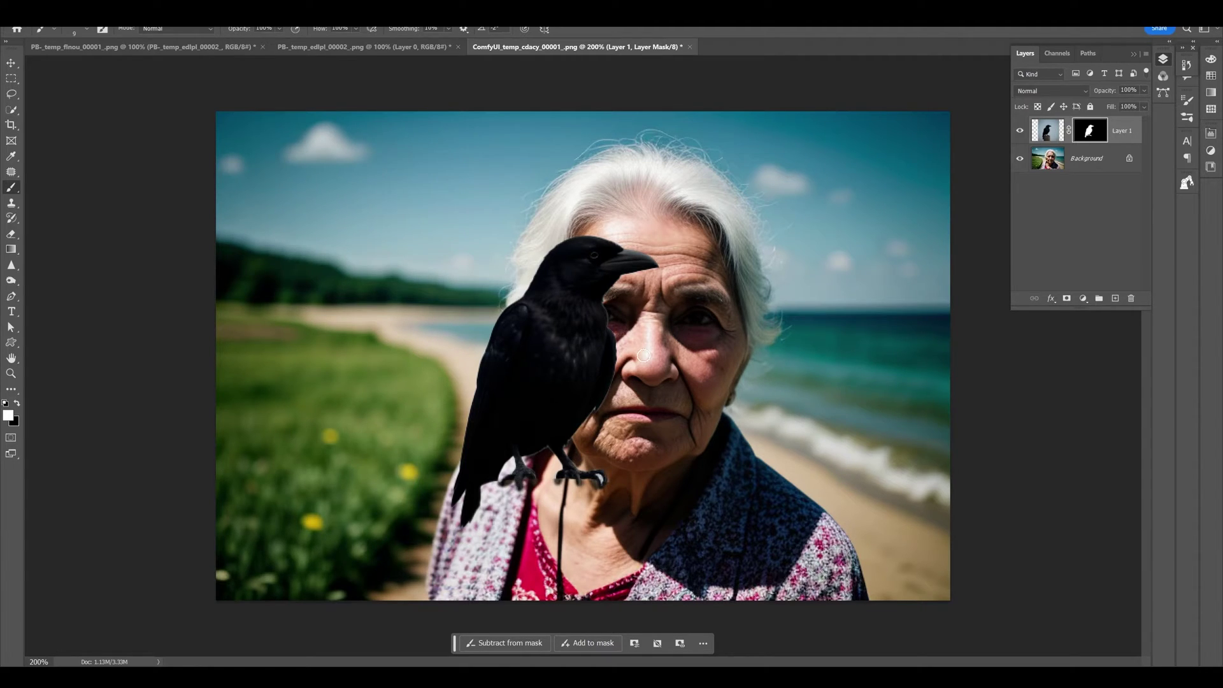
{"action": "key", "text": "x"}
Flip the crow horizontally and move it left onto the old lady
{"action": "left_click", "coordinate": [1046, 131]}
{"action": "key", "text": "ctrl+t"}
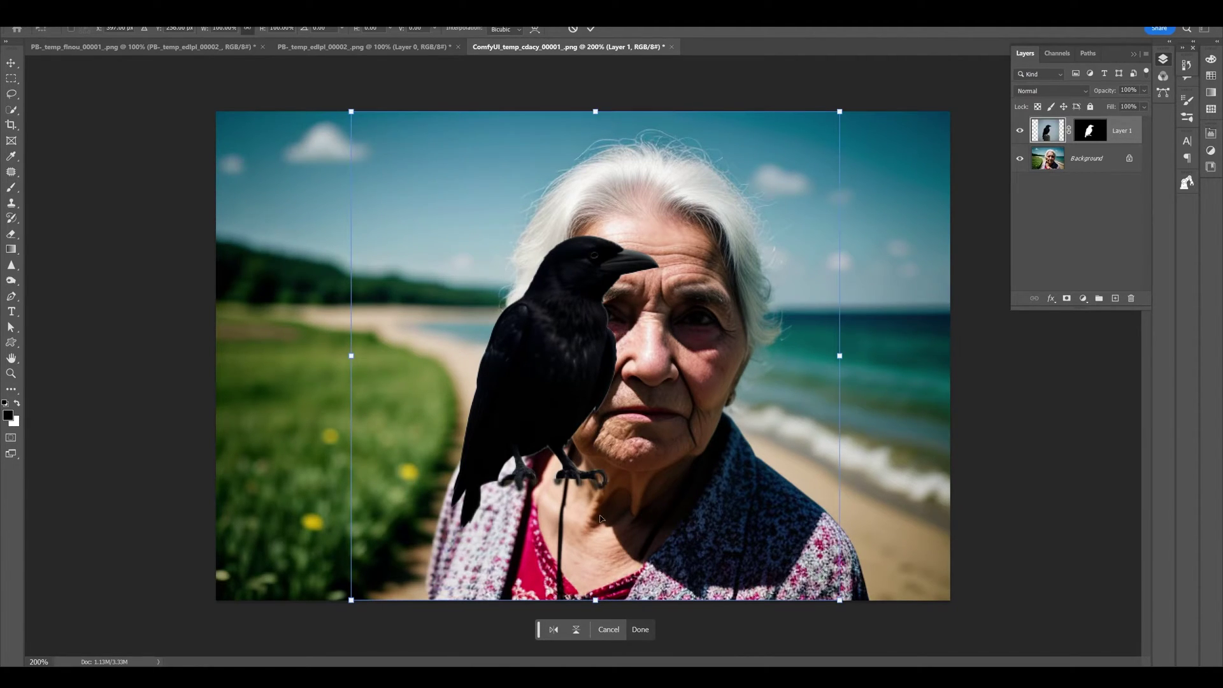
{"action": "left_click", "coordinate": [554, 629]}
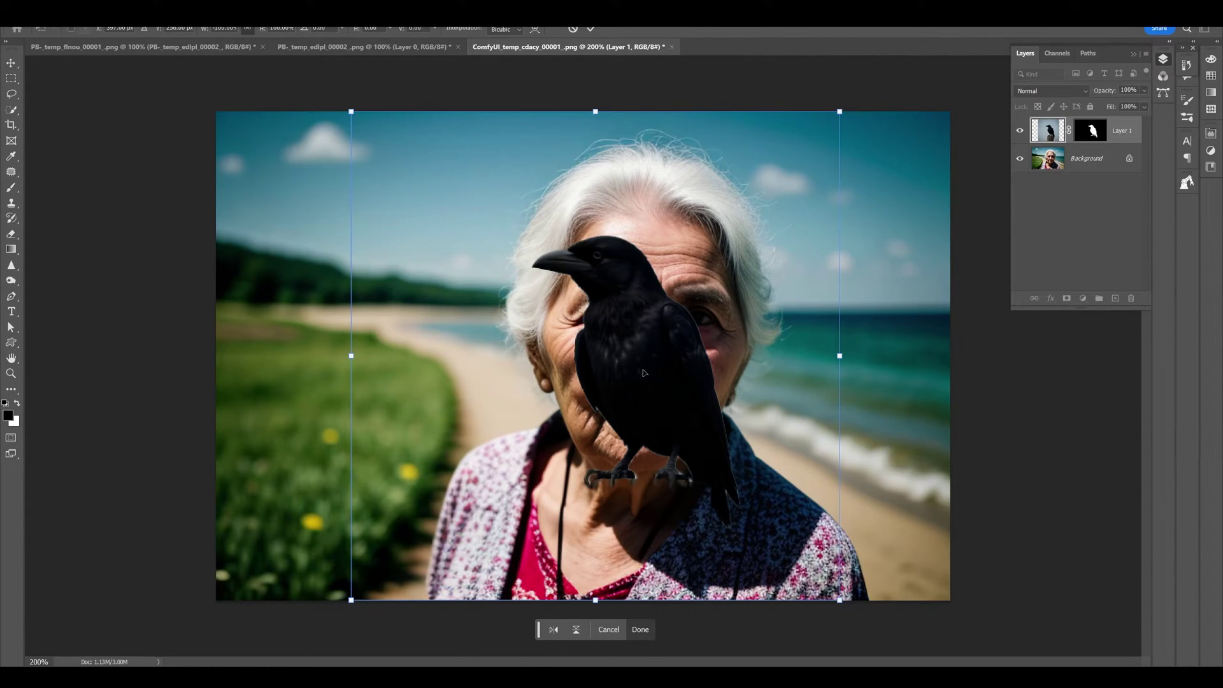
{"action": "left_click_drag", "start_coordinate": [645, 372], "coordinate": [517, 372]}
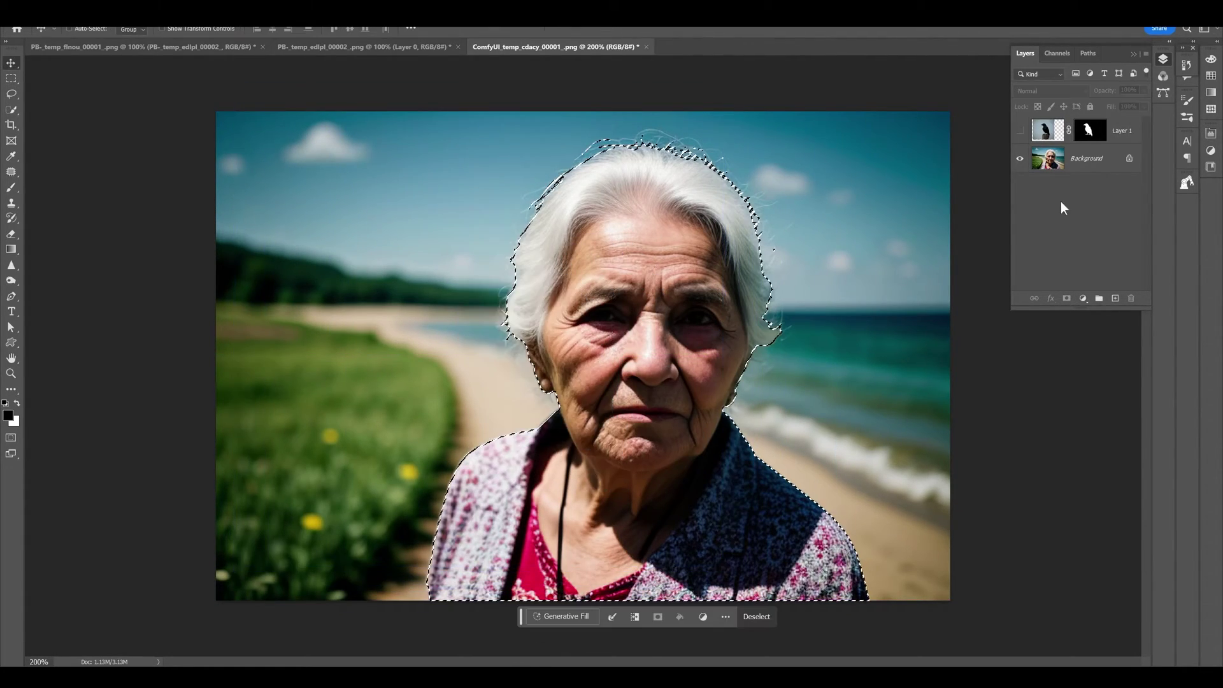
Copy the old lady onto her own layer and stack it above the crow
{"action": "left_click", "coordinate": [1086, 158]}
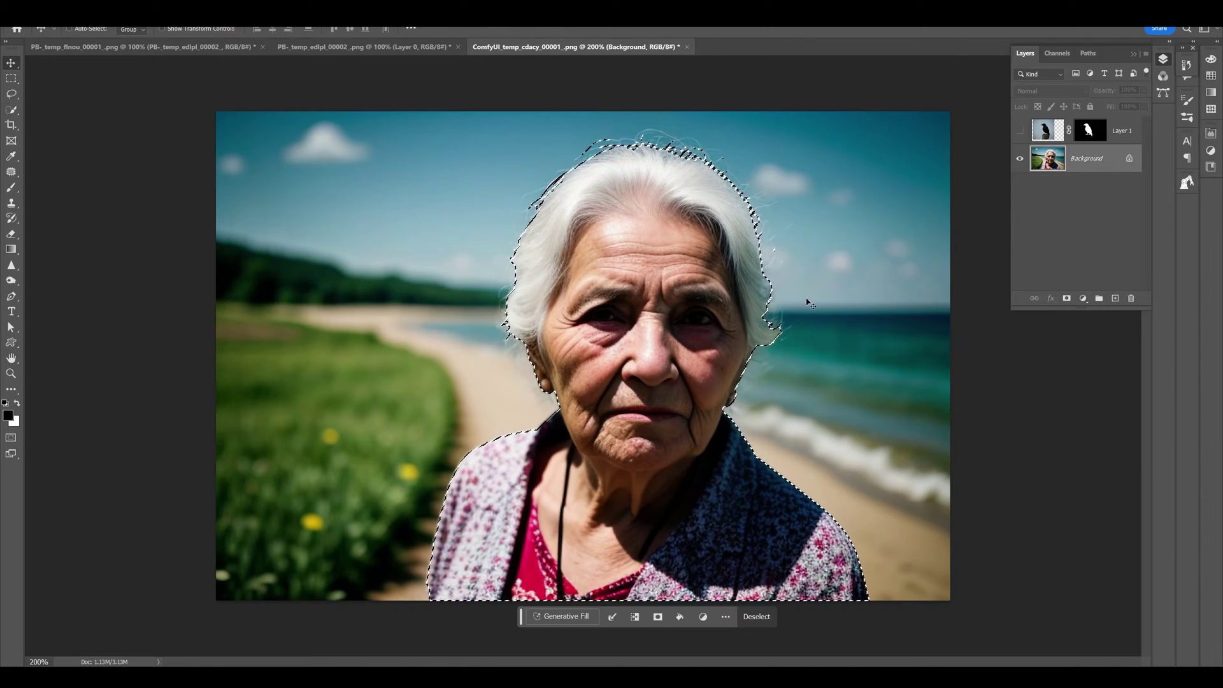
{"action": "key", "text": "ctrl+j"}
{"action": "left_click", "coordinate": [1020, 186]}
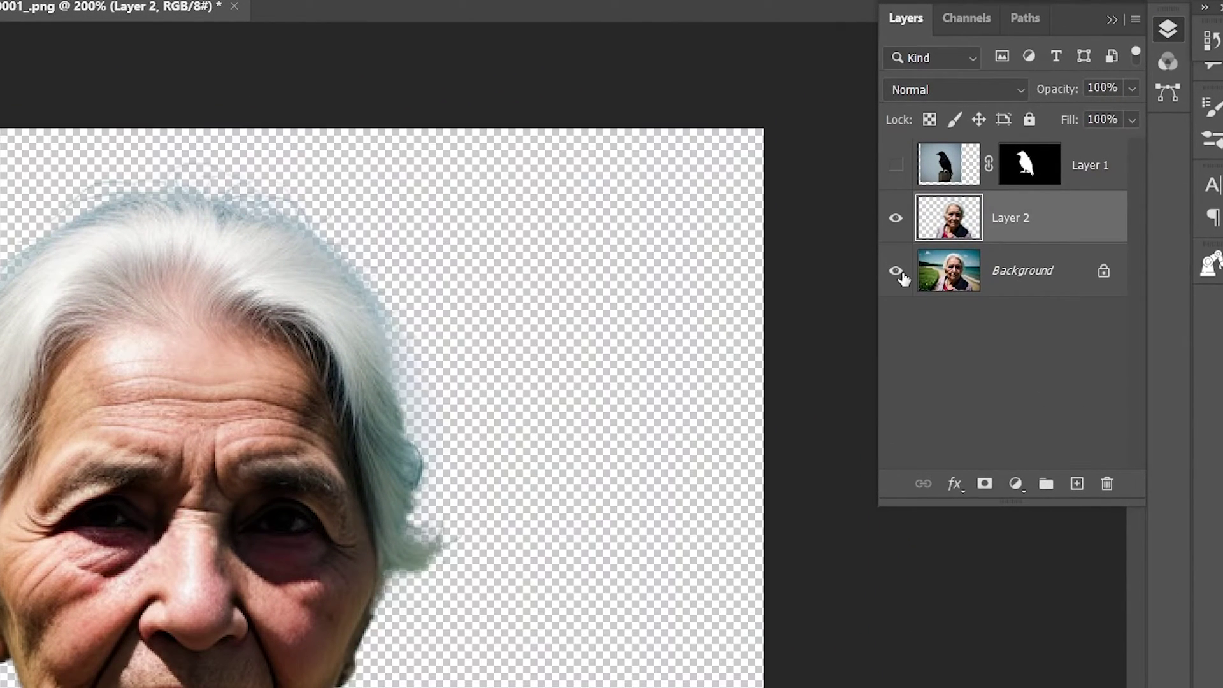
{"action": "left_click", "coordinate": [896, 270]}
{"action": "left_click", "coordinate": [896, 165]}
{"action": "left_click_drag", "start_coordinate": [1013, 225], "coordinate": [1006, 167]}
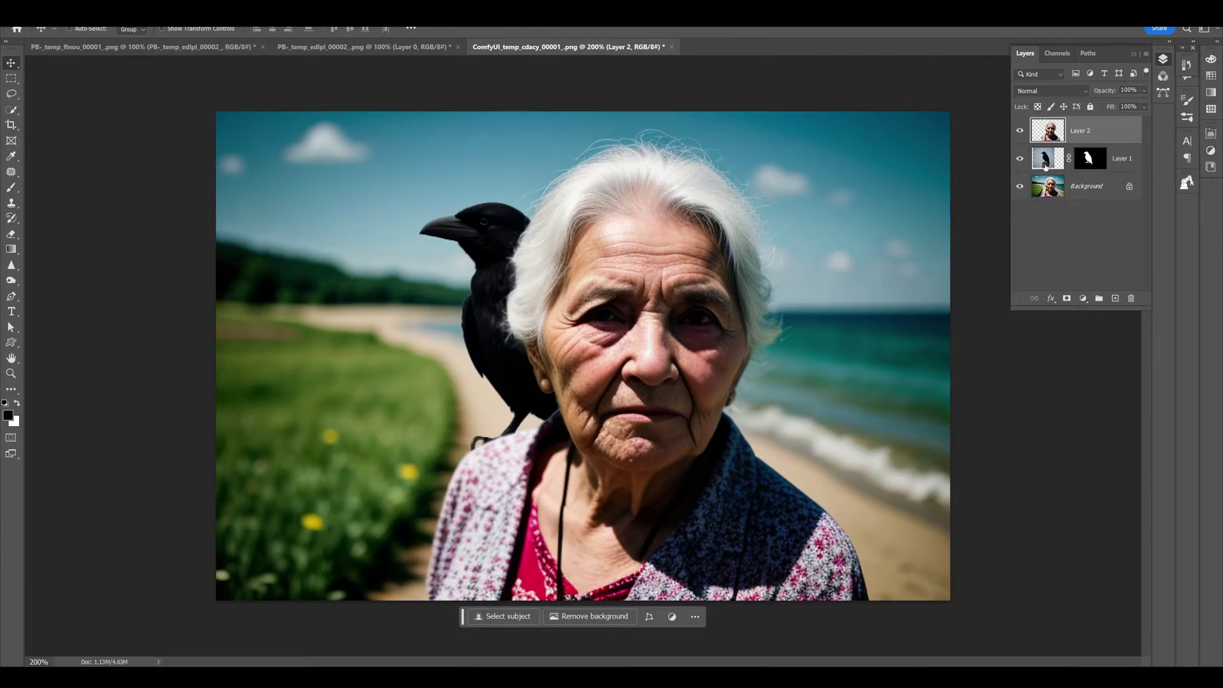
Rotate and move the crow onto the old lady's shoulder, then go back to ComfyUI
{"action": "left_click", "coordinate": [1108, 158]}
{"action": "mouse_move", "coordinate": [477, 271]}
{"action": "left_mouse_down"}
{"action": "mouse_move", "coordinate": [437, 248]}
{"action": "mouse_move", "coordinate": [471, 268]}
{"action": "left_mouse_up"}
{"action": "key", "text": "ctrl+t"}
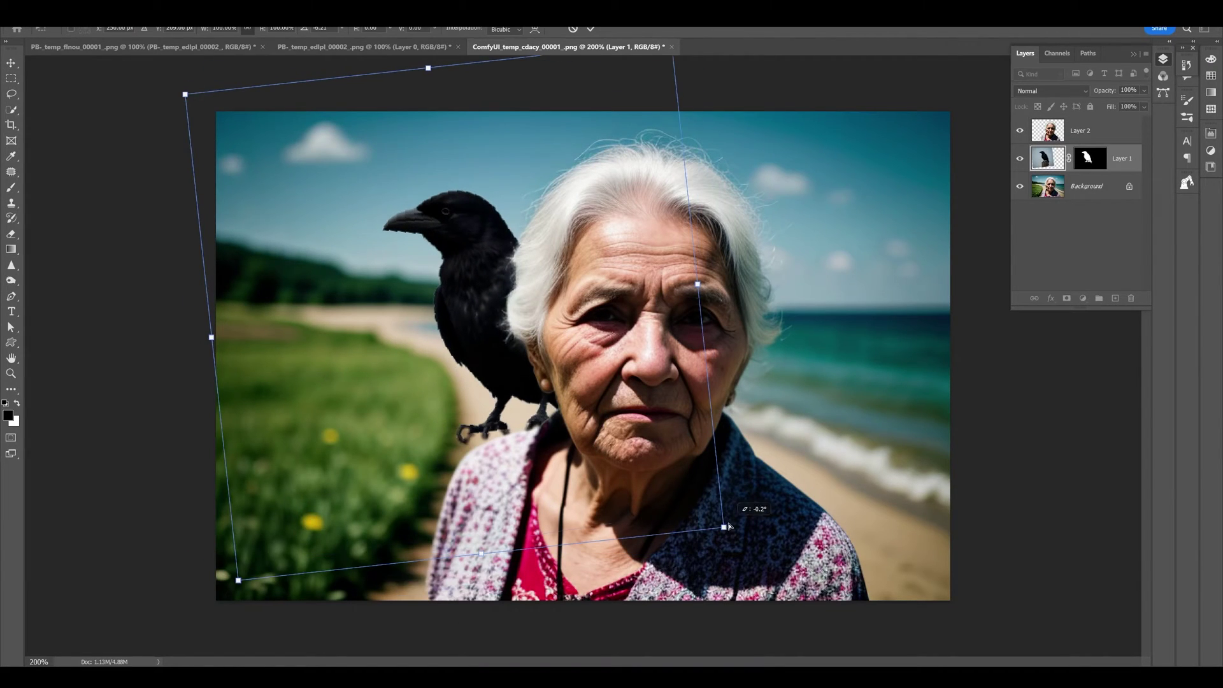
{"action": "left_click_drag", "start_coordinate": [545, 424], "coordinate": [437, 365]}
{"action": "left_click_drag", "start_coordinate": [237, 158], "coordinate": [216, 174]}
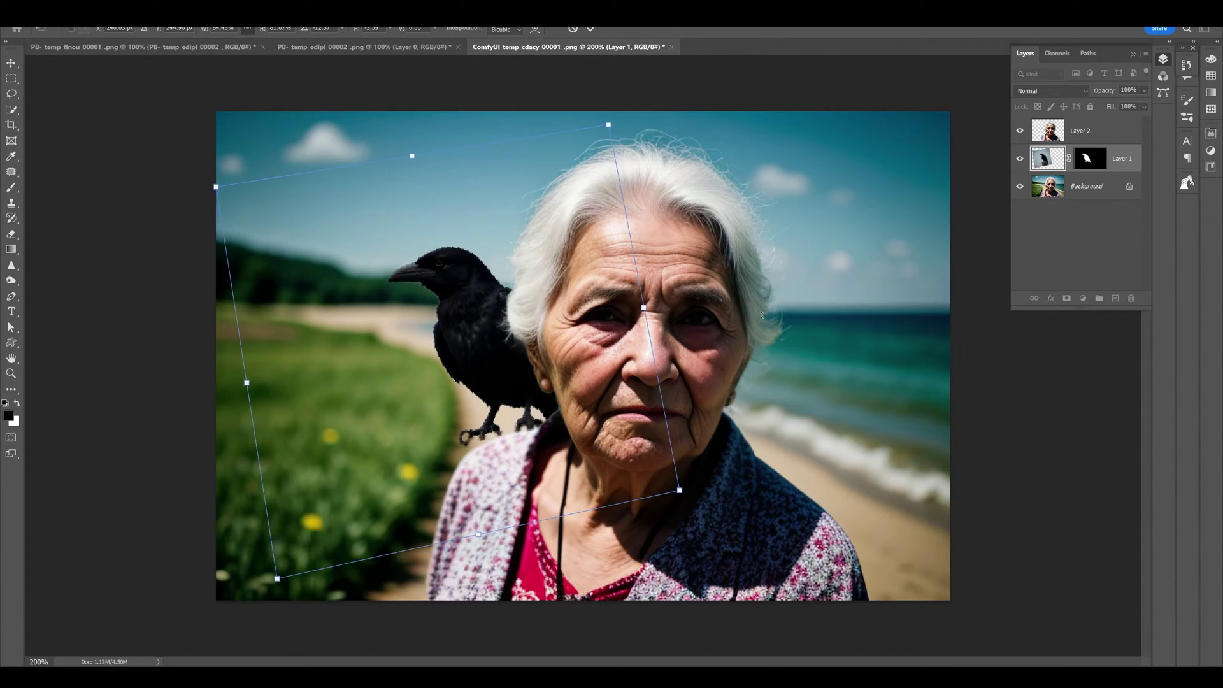
{"action": "key", "text": "Return"}
{"action": "key", "text": "ctrl+1"}
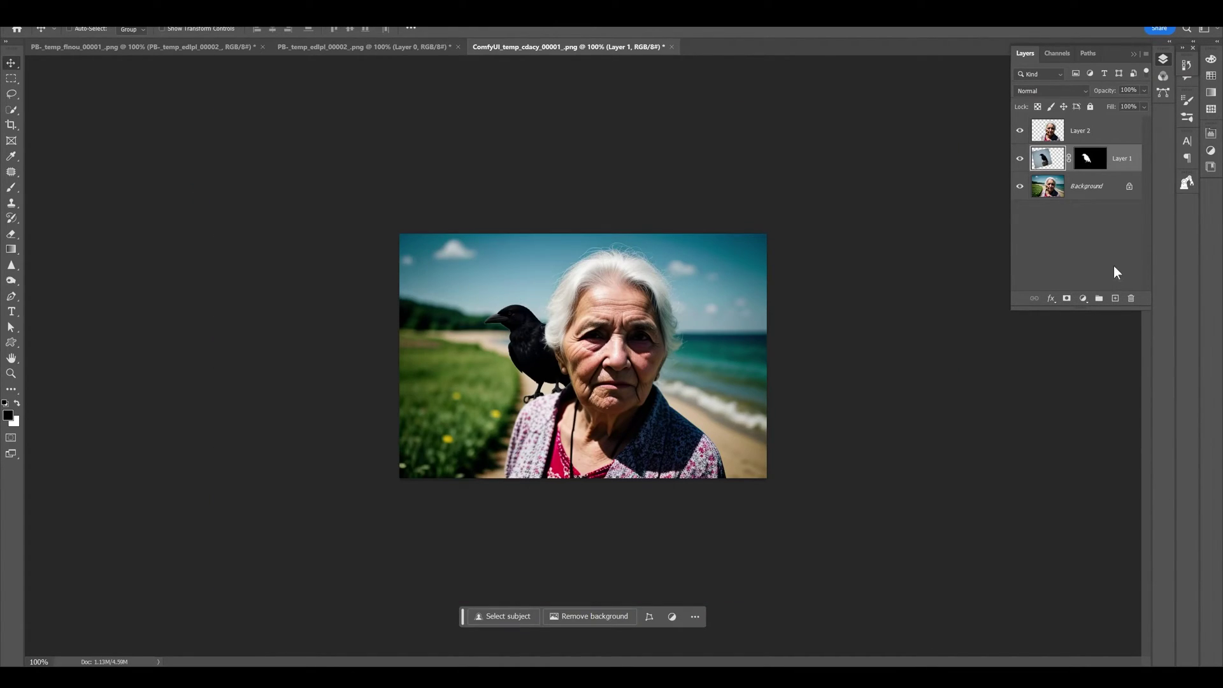
{"action": "key", "text": "alt+Tab"}
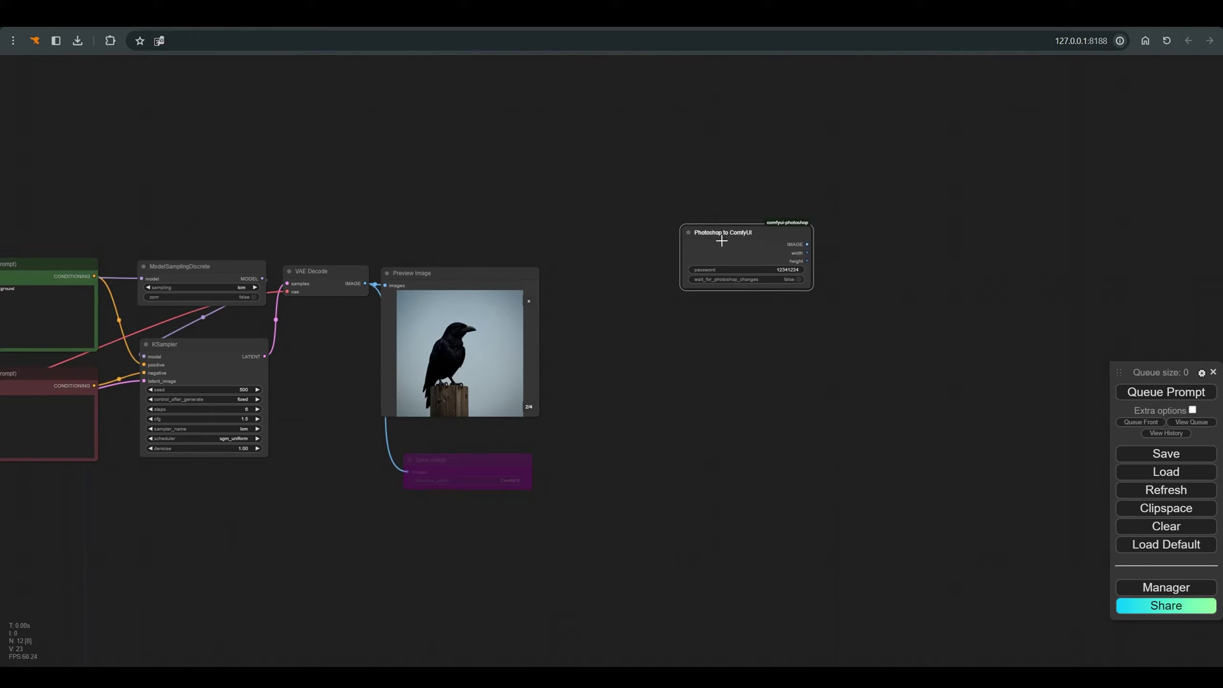
Duplicate the crow prompt node with its links and move it to the upper right
{"action": "scroll", "coordinate": [770, 351], "scroll_direction": "down", "scroll_amount": 3}
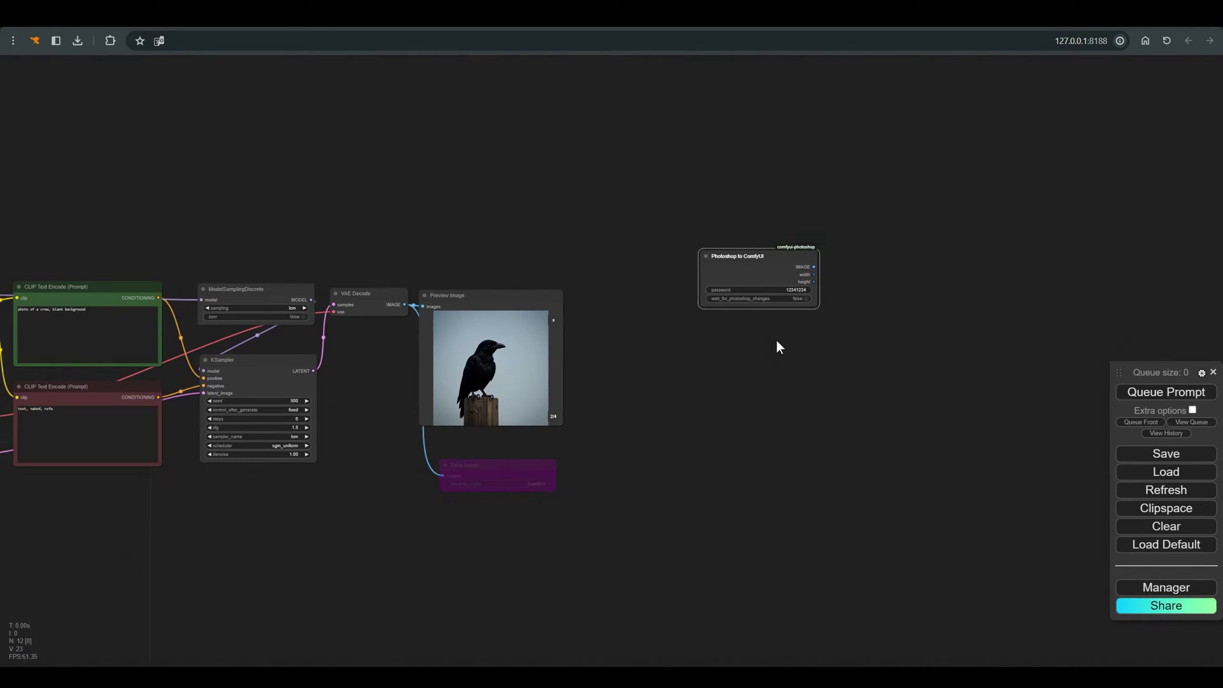
{"action": "left_click", "coordinate": [144, 304]}
{"action": "key", "text": "ctrl+c"}
{"action": "key", "text": "ctrl+shift+v"}
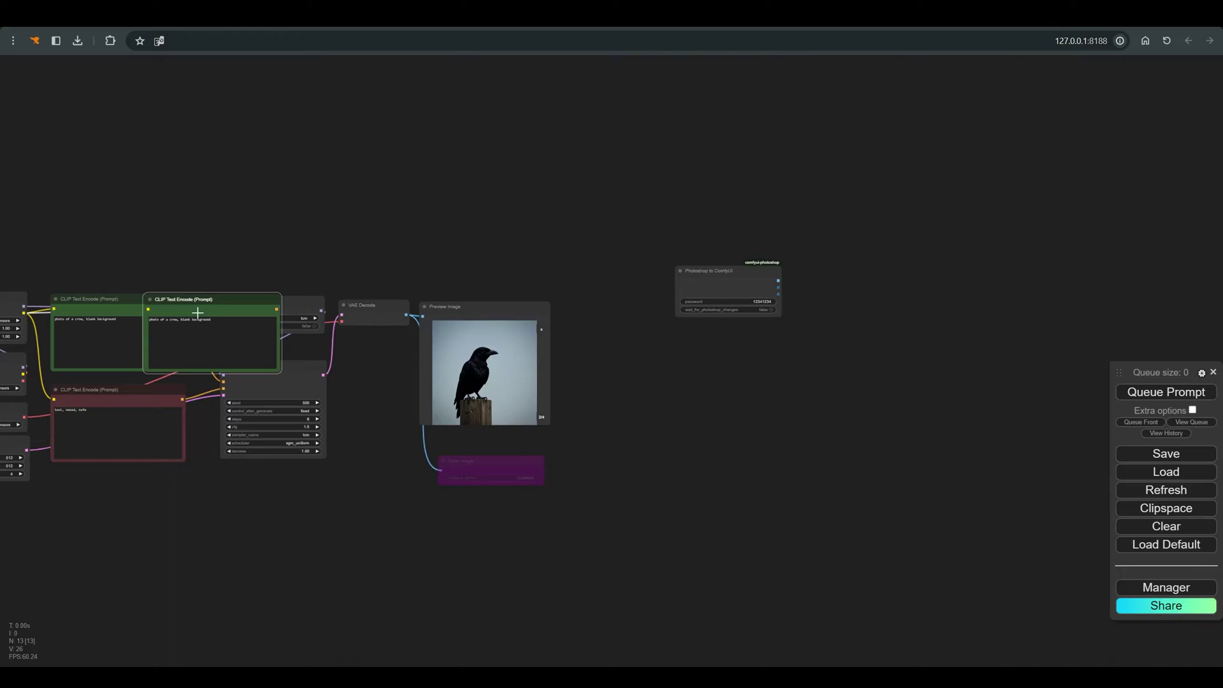
{"action": "left_click_drag", "start_coordinate": [215, 304], "coordinate": [862, 183]}
Duplicate the KSampler and place it beside the copied prompt
{"action": "left_click", "coordinate": [291, 381]}
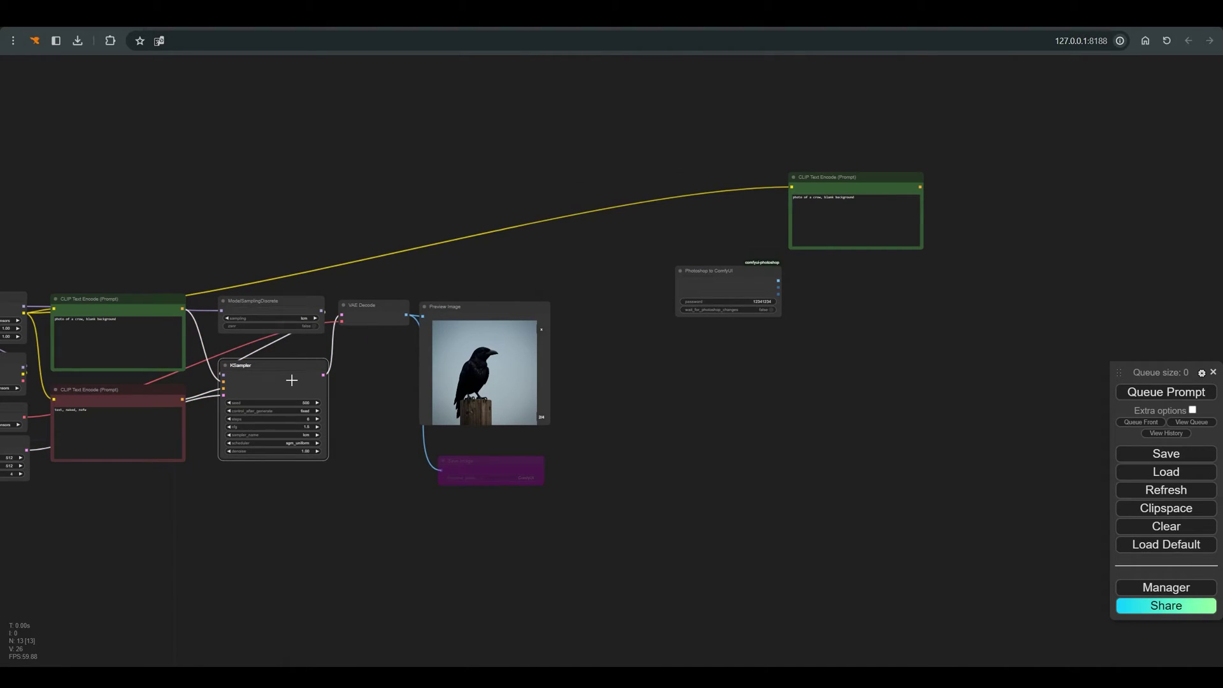
{"action": "key", "text": "ctrl+c"}
{"action": "key", "text": "ctrl+shift+v"}
{"action": "left_click_drag", "start_coordinate": [328, 373], "coordinate": [1024, 210]}
{"action": "scroll", "coordinate": [1049, 239], "scroll_direction": "up", "scroll_amount": 2}
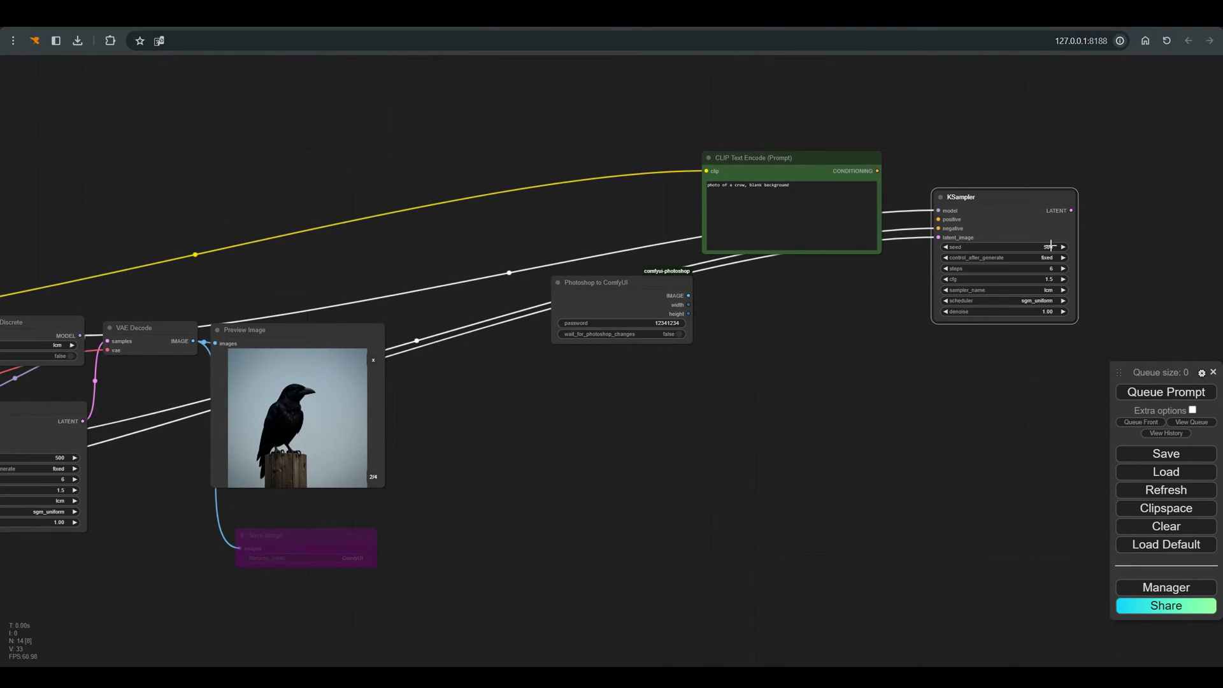
Enter 10 in the new sampler's seed field and set the width value to 768
{"action": "left_click", "coordinate": [1039, 248]}
{"action": "type", "text": "10"}
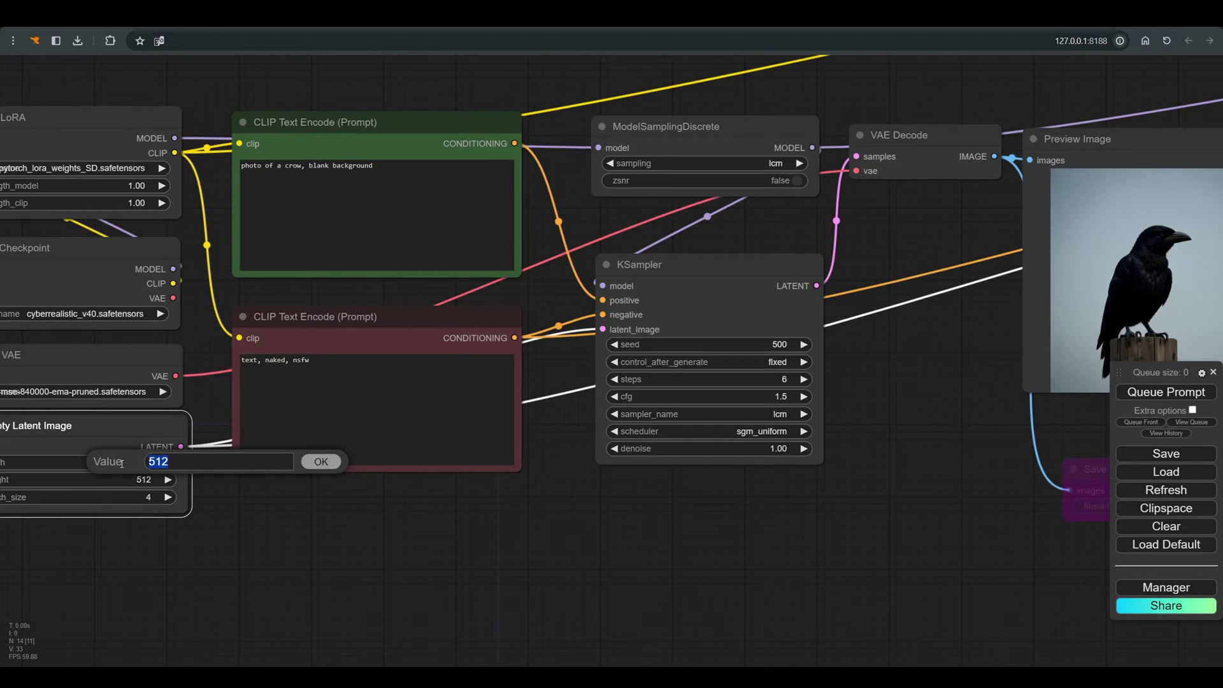
{"action": "type", "text": "76"}
{"action": "type", "text": "8"}
{"action": "key", "text": "Return"}
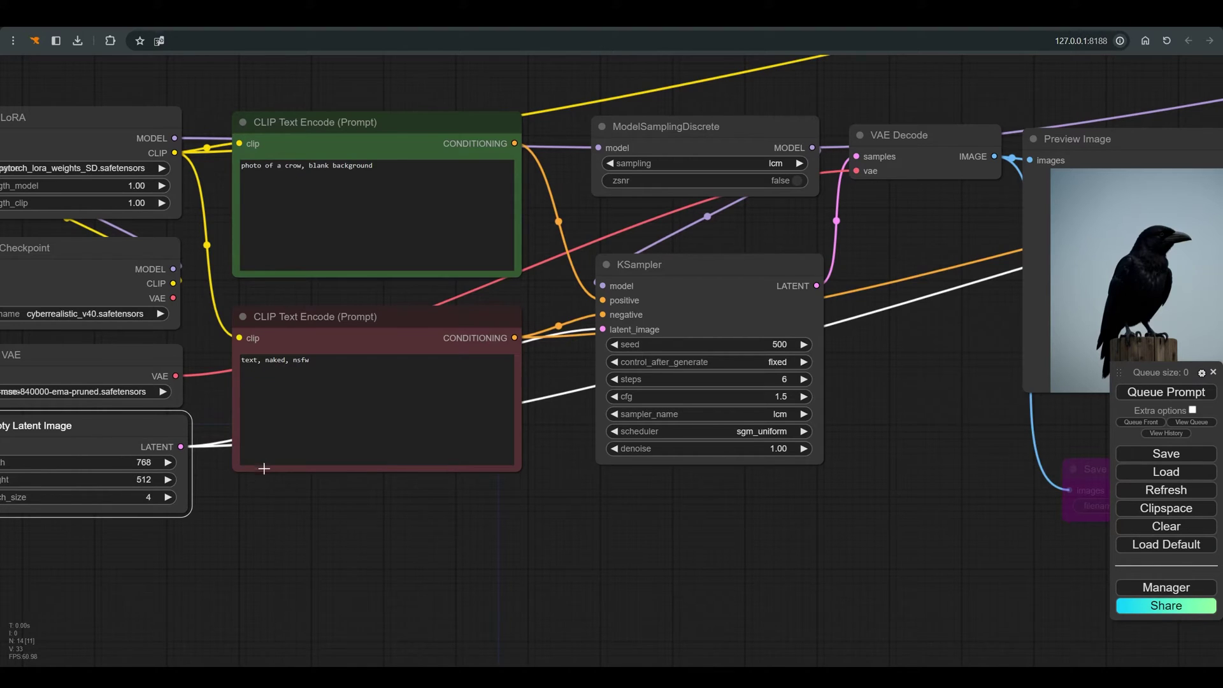
{"action": "scroll", "coordinate": [264, 468], "scroll_direction": "down", "scroll_amount": 4}
{"action": "left_click_drag", "start_coordinate": [537, 510], "coordinate": [287, 540]}
{"action": "scroll", "coordinate": [423, 476], "scroll_direction": "down", "scroll_amount": 1}
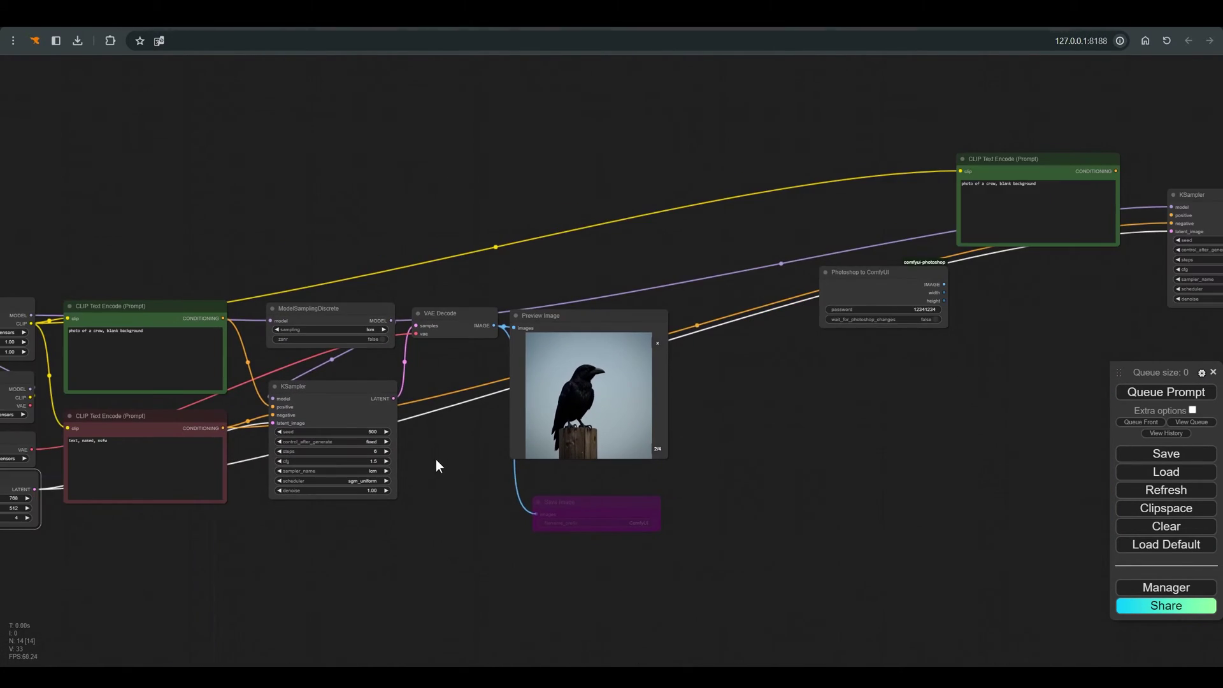
{"action": "scroll", "coordinate": [435, 465], "scroll_direction": "down", "scroll_amount": 2}
{"action": "scroll", "coordinate": [711, 445], "scroll_direction": "up", "scroll_amount": 1}
Duplicate the VAE Decode and Preview Image nodes to the right of the new KSampler
{"action": "left_click_drag", "start_coordinate": [711, 445], "coordinate": [488, 475]}
{"action": "left_click_drag", "start_coordinate": [204, 352], "coordinate": [326, 435]}
{"action": "key", "text": "ctrl+c"}
{"action": "key", "text": "ctrl+shift+v"}
{"action": "left_click_drag", "start_coordinate": [465, 428], "coordinate": [1081, 253]}
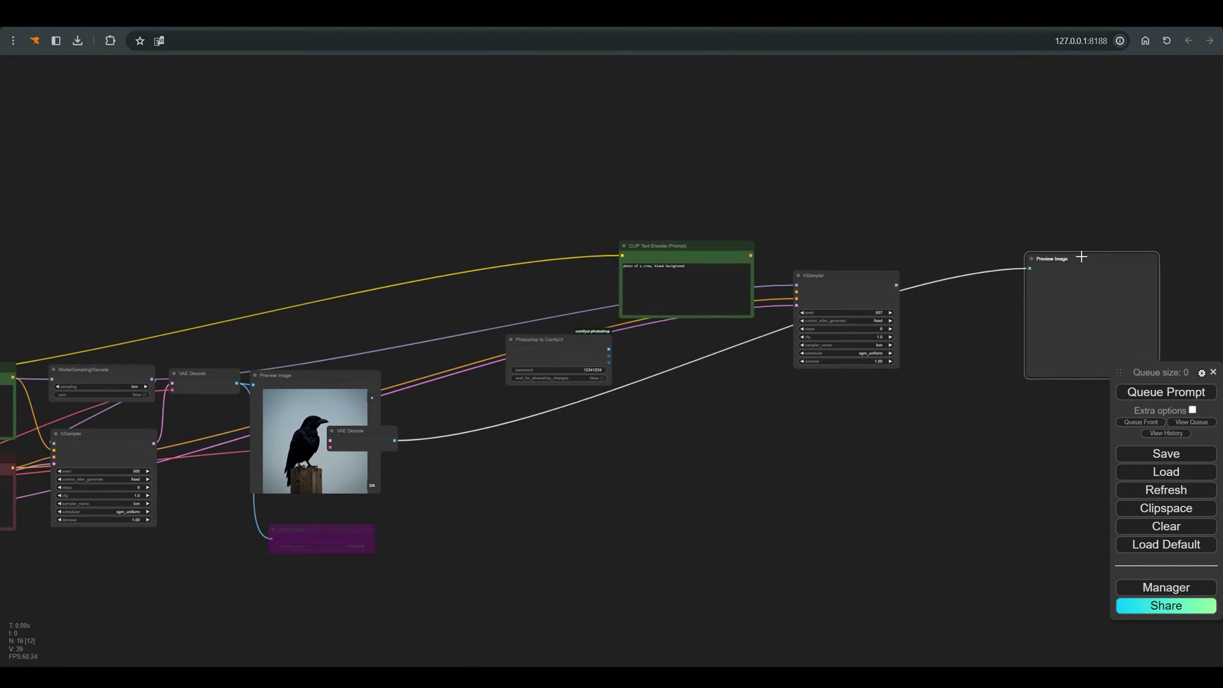
{"action": "left_click", "coordinate": [971, 266]}
{"action": "left_click_drag", "start_coordinate": [990, 331], "coordinate": [887, 357]}
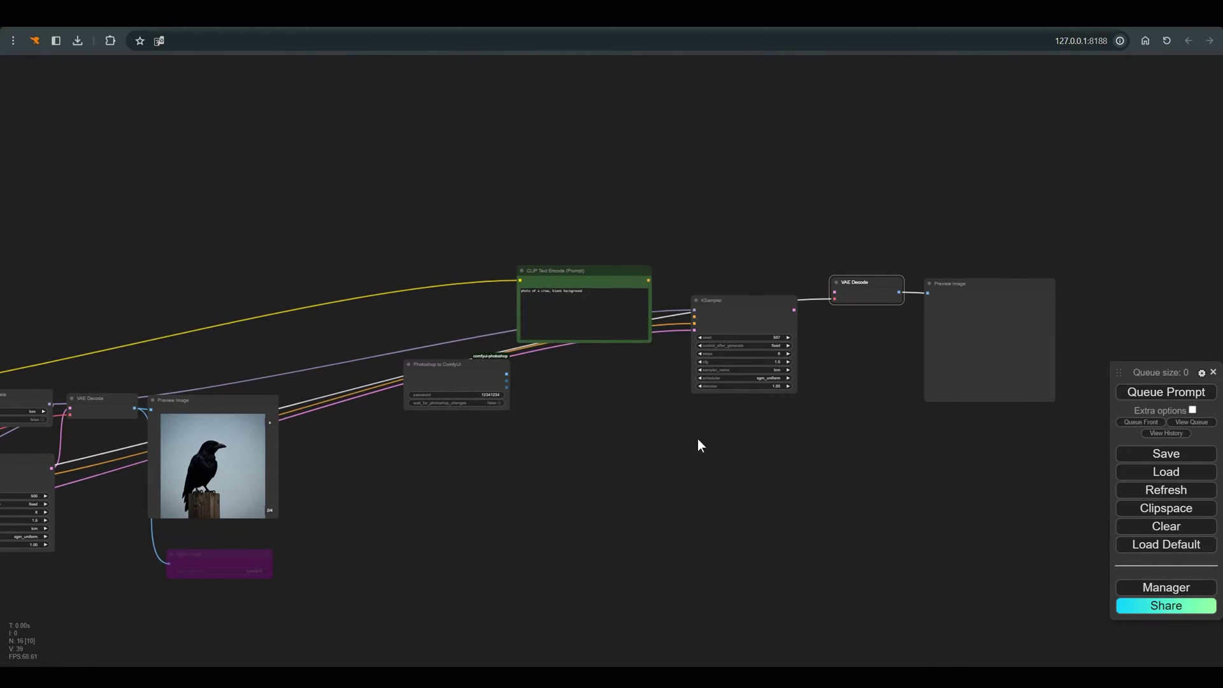
Add an Apply ControlNet node below the KSampler
{"action": "scroll", "coordinate": [698, 445], "scroll_direction": "up", "scroll_amount": 3}
{"action": "double_click", "coordinate": [694, 420]}
{"action": "type", "text": "apply"}
{"action": "left_click", "coordinate": [738, 452]}
{"action": "left_click_drag", "start_coordinate": [740, 420], "coordinate": [656, 414]}
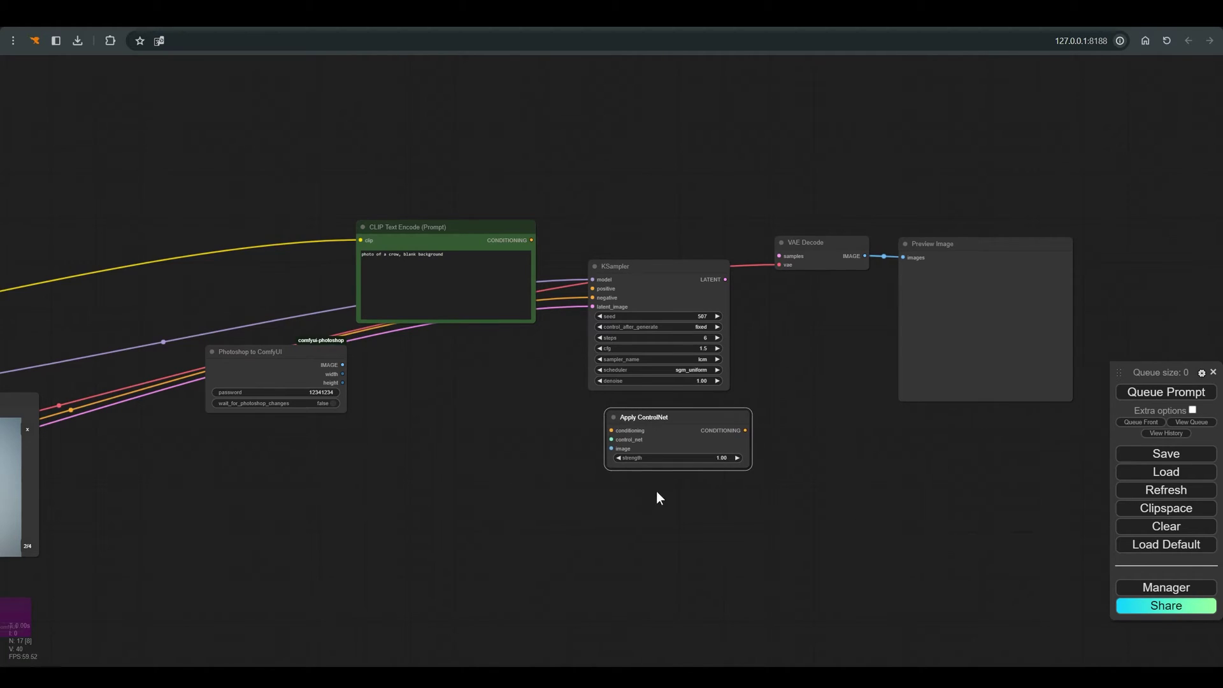
Add a Load ControlNet Model node set to control_v11f1e_sd15_tile.pth
{"action": "double_click", "coordinate": [648, 495]}
{"action": "type", "text": "controlnet"}
{"action": "left_click", "coordinate": [653, 539]}
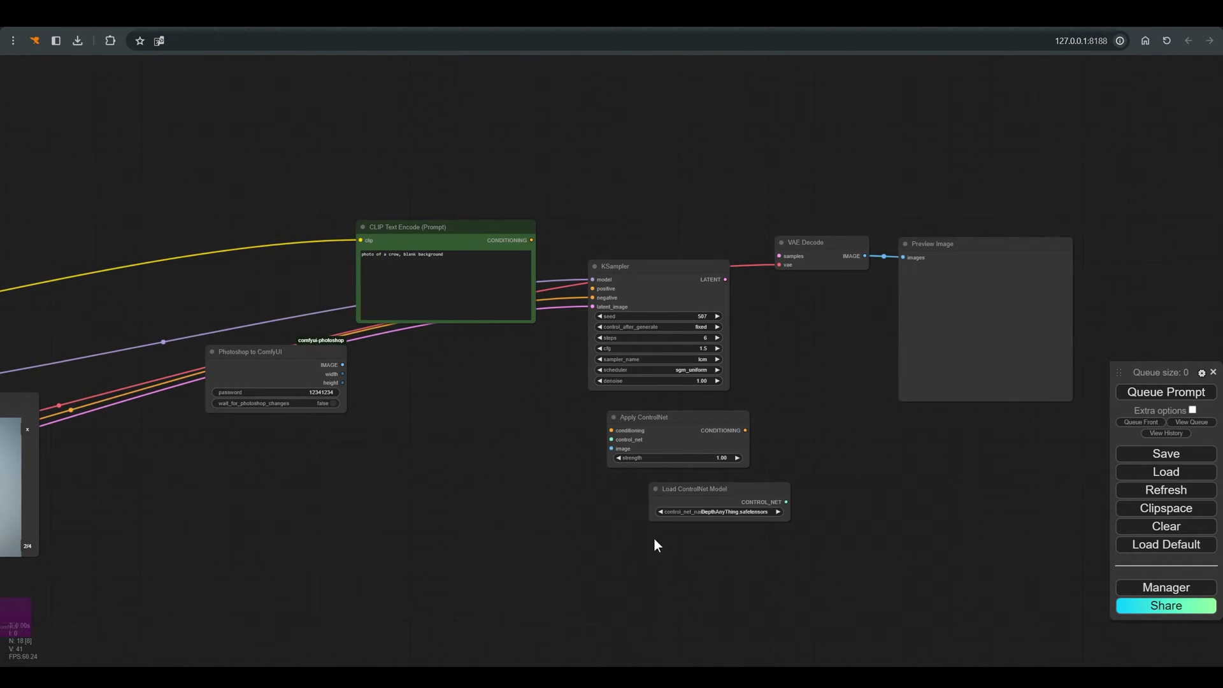
{"action": "left_click_drag", "start_coordinate": [697, 495], "coordinate": [611, 439]}
{"action": "left_click", "coordinate": [691, 507]}
{"action": "left_click", "coordinate": [764, 512]}
Wire the ControlNet model, prompt conditioning and Photoshop image into Apply ControlNet
{"action": "left_click_drag", "start_coordinate": [532, 240], "coordinate": [611, 430]}
{"action": "left_click_drag", "start_coordinate": [745, 430], "coordinate": [593, 289]}
{"action": "left_click_drag", "start_coordinate": [342, 364], "coordinate": [612, 448]}
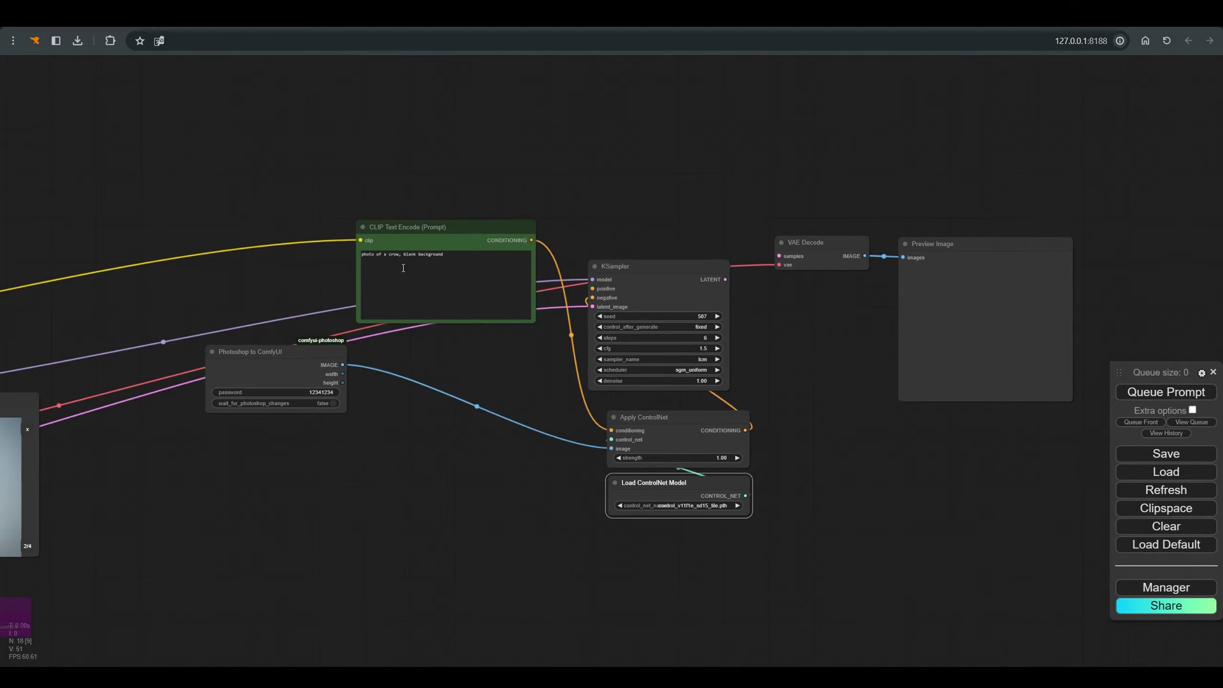
Replace 'crow, blank background' in the prompt with 'lady crow on the shoulder'
{"action": "left_click_drag", "start_coordinate": [388, 254], "coordinate": [444, 254]}
{"action": "scroll", "coordinate": [398, 213], "scroll_direction": "up", "scroll_amount": 5}
{"action": "type", "text": "l"}
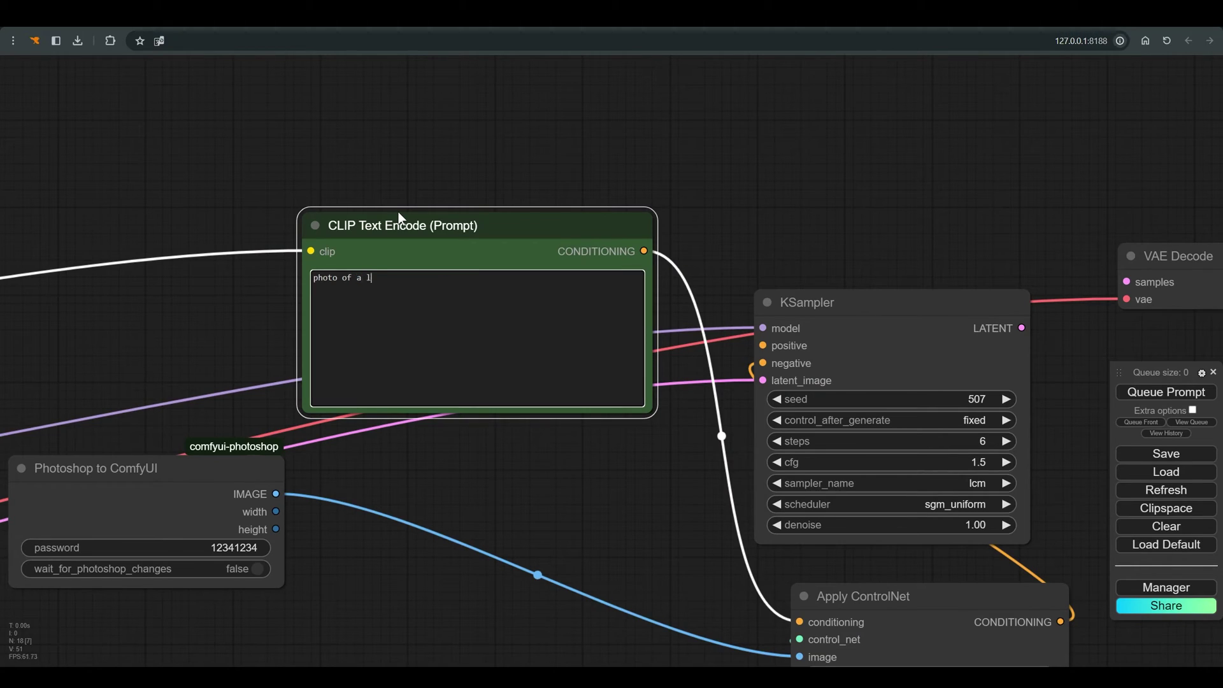
{"action": "type", "text": "ady crow on the shoulder"}
Render with the new prompt and view the finished preview image
{"action": "scroll", "coordinate": [509, 323], "scroll_direction": "down", "scroll_amount": 9}
{"action": "left_click", "coordinate": [1147, 392]}
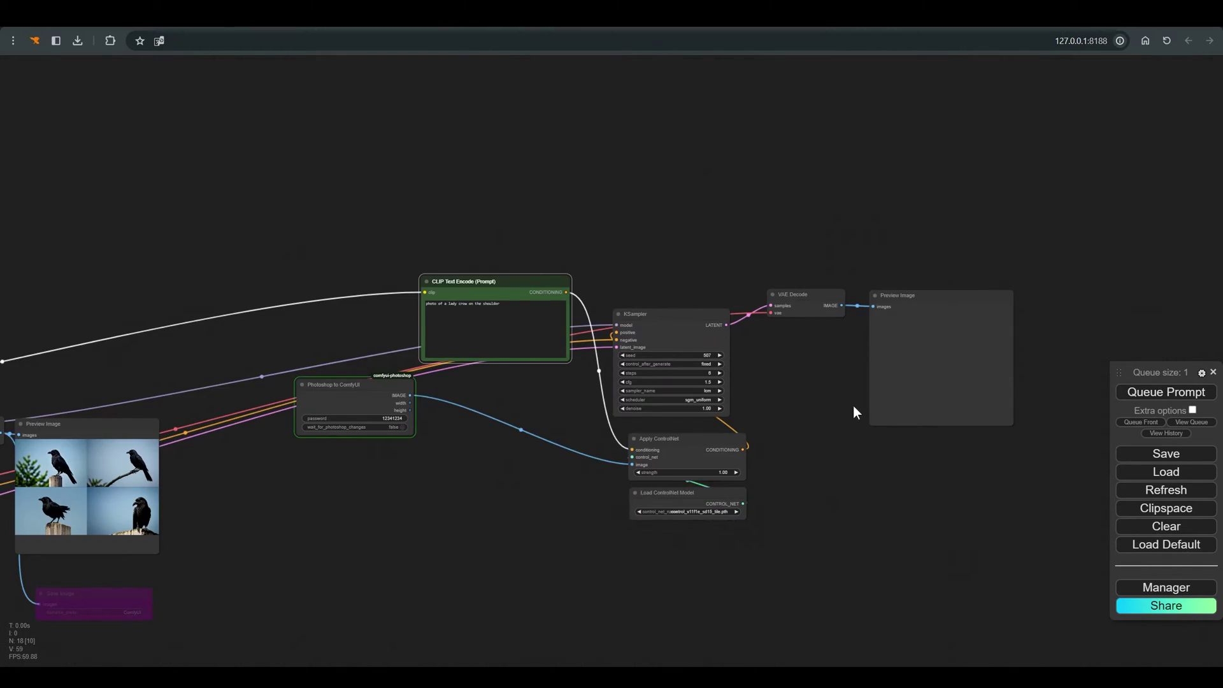
{"action": "left_click_drag", "start_coordinate": [854, 412], "coordinate": [598, 417]}
{"action": "scroll", "coordinate": [597, 417], "scroll_direction": "up", "scroll_amount": 3}
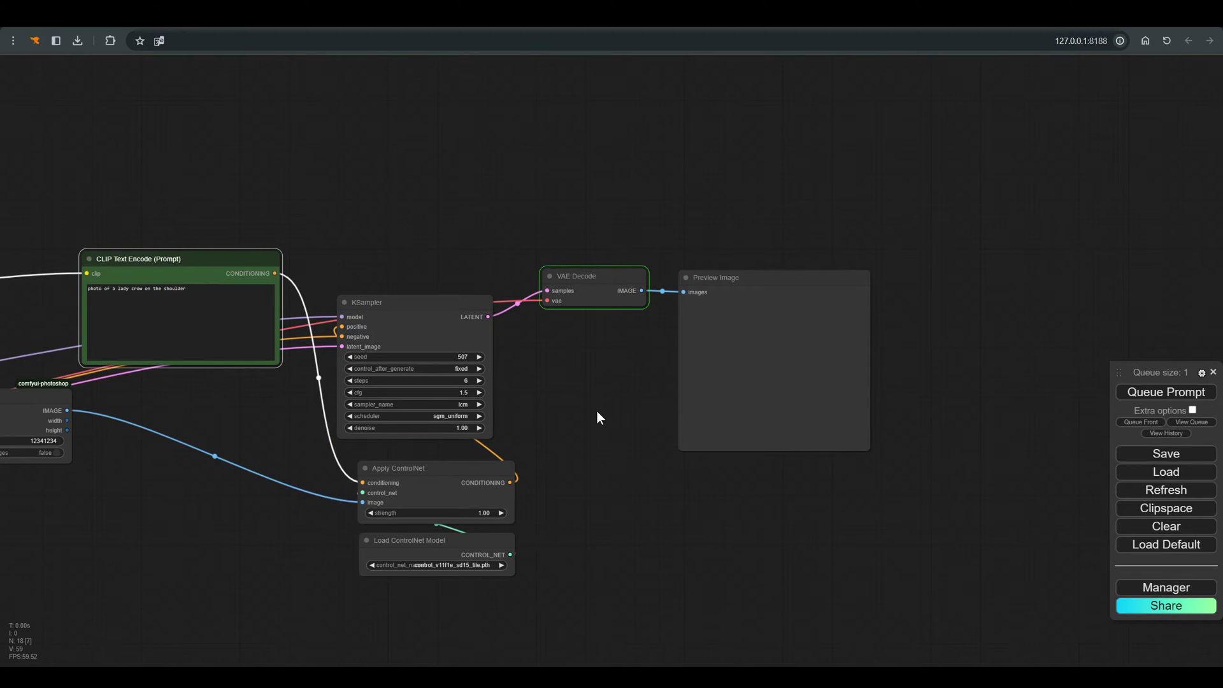
{"action": "scroll", "coordinate": [596, 411], "scroll_direction": "up", "scroll_amount": 5}
{"action": "left_click_drag", "start_coordinate": [252, 314], "coordinate": [118, 387]}
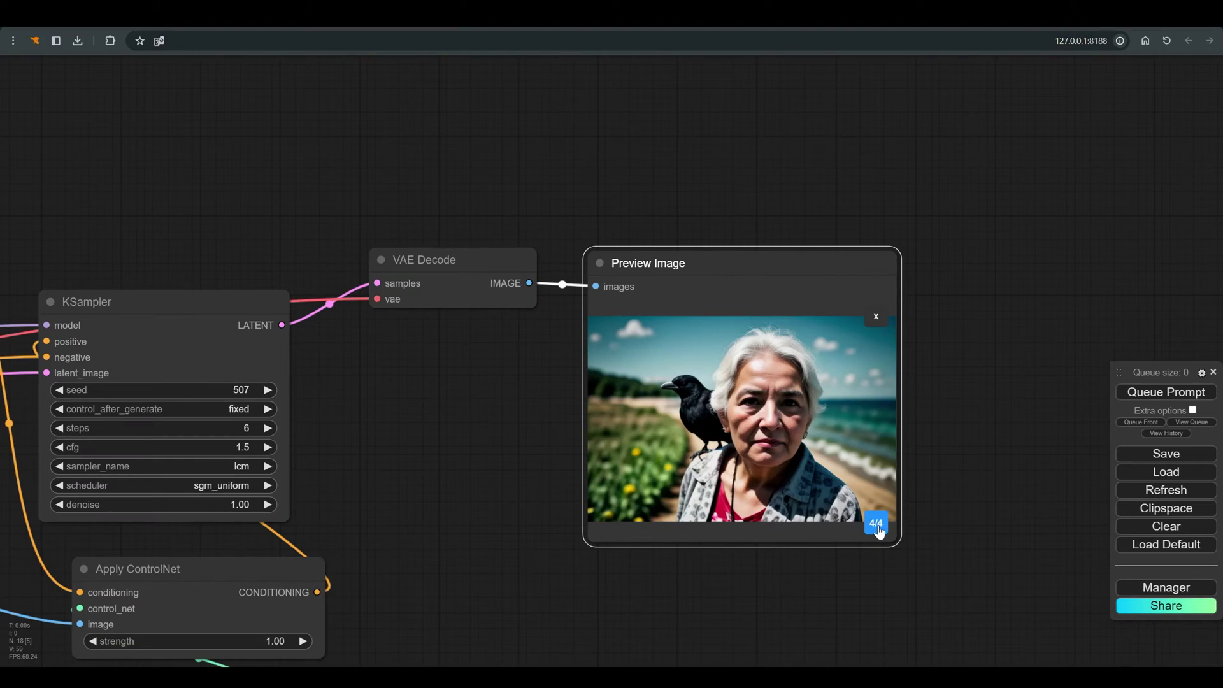
Set the sampler seed to 501
{"action": "left_click", "coordinate": [118, 387]}
{"action": "type", "text": "501"}
{"action": "key", "text": "Return"}
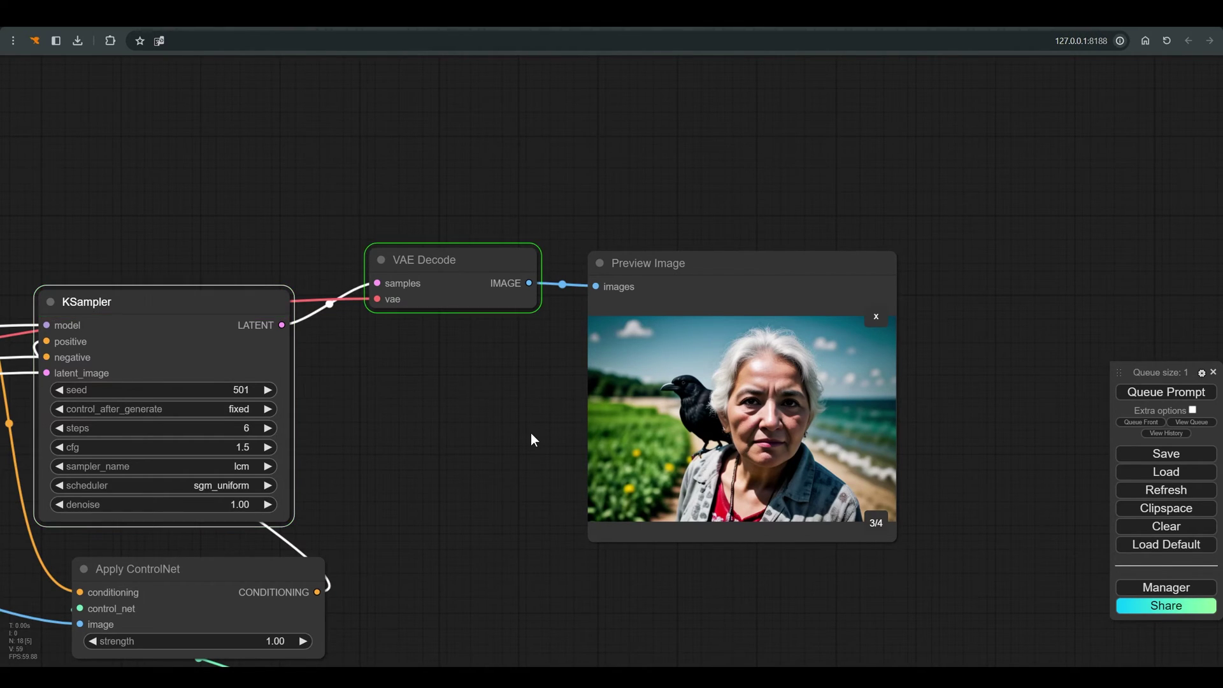
{"action": "scroll", "coordinate": [730, 346], "scroll_direction": "up", "scroll_amount": 3}
Cycle through the four crow-on-shoulder renders and return to the first
{"action": "left_click", "coordinate": [978, 634]}
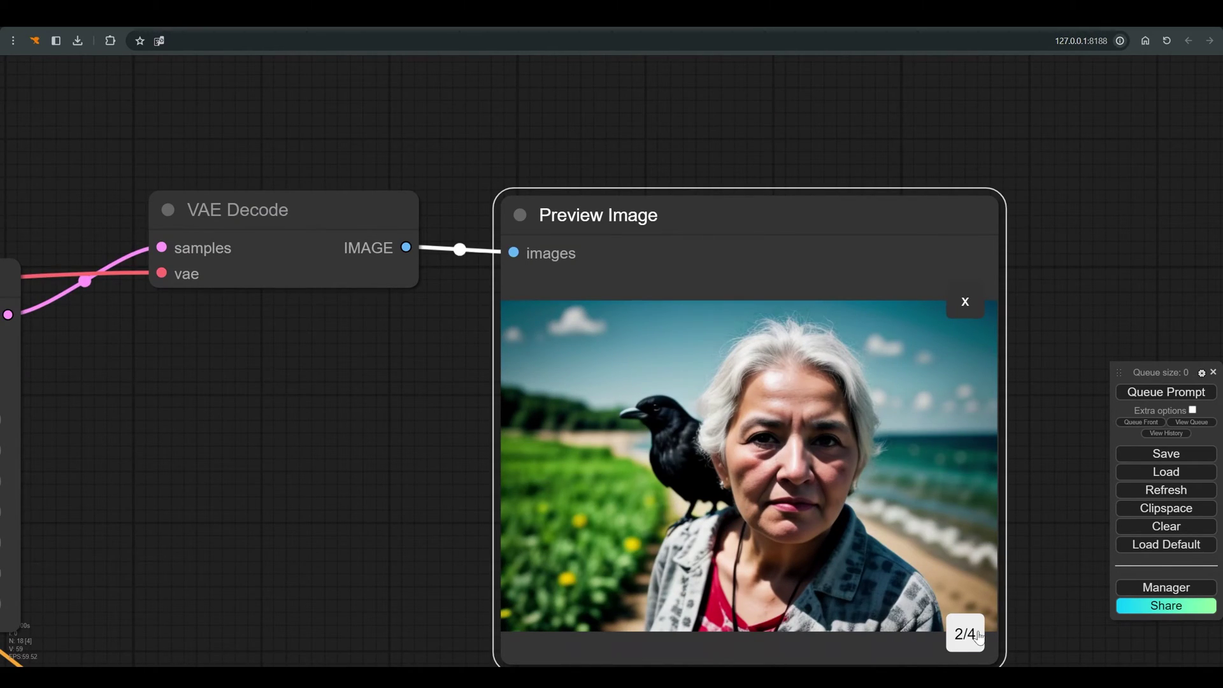
{"action": "left_click", "coordinate": [978, 635]}
{"action": "left_click", "coordinate": [977, 636]}
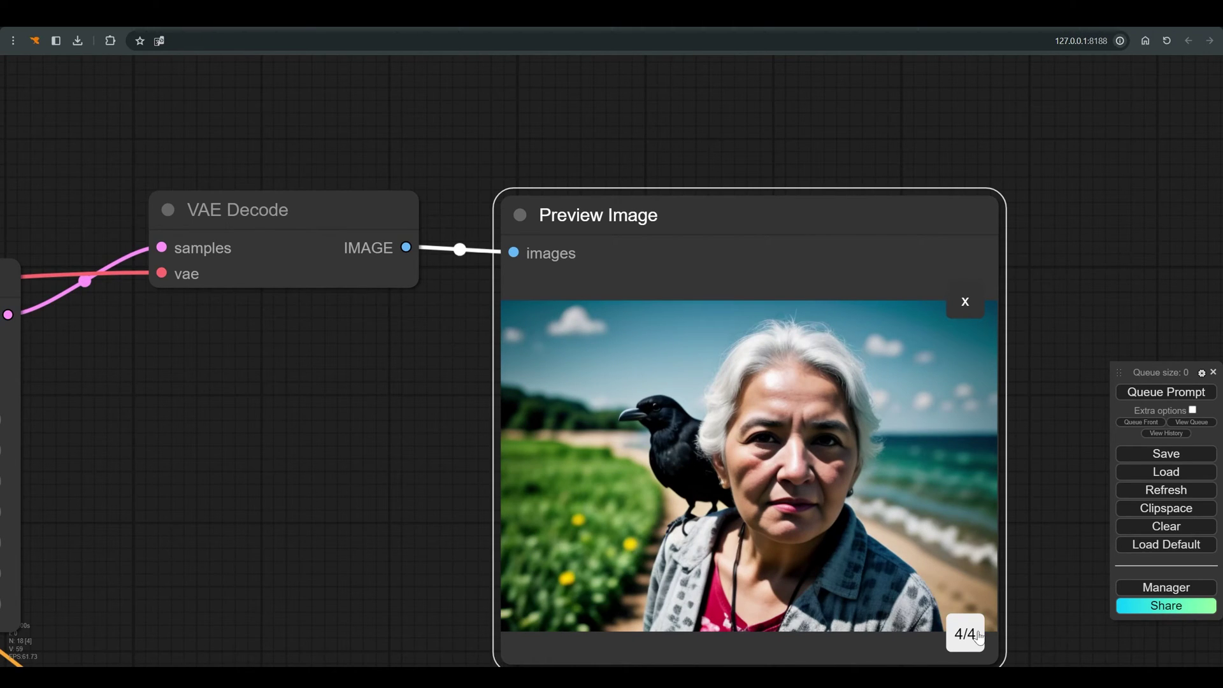
{"action": "left_click", "coordinate": [979, 638]}
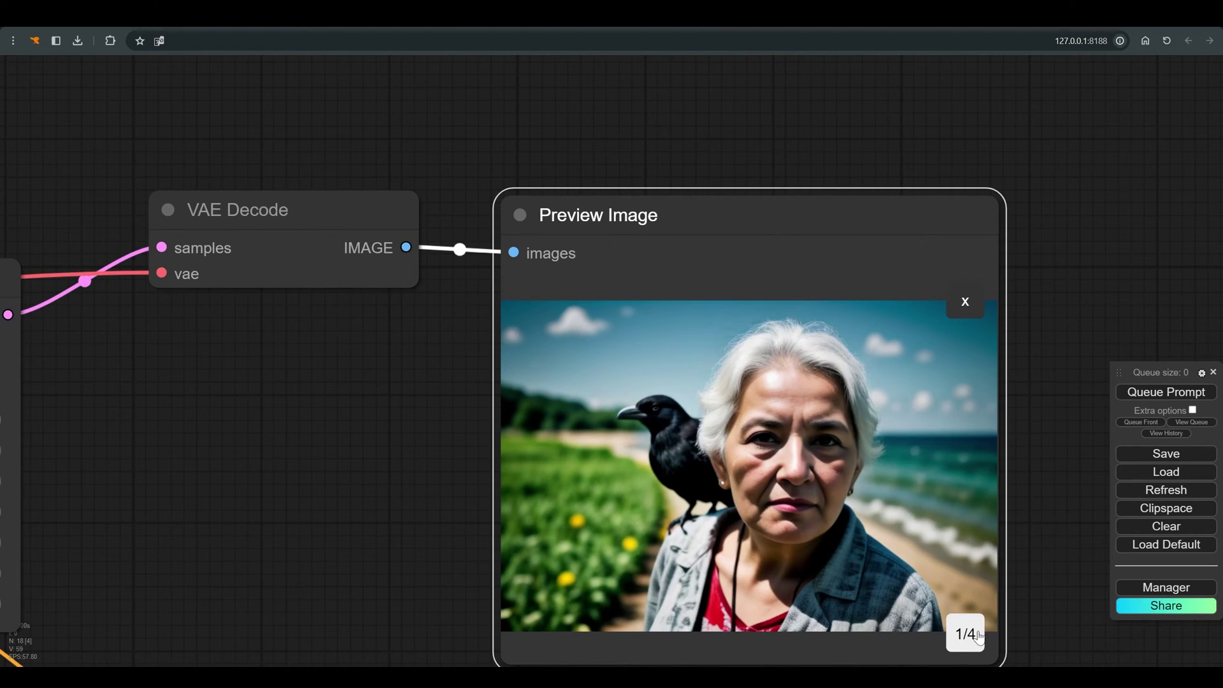
{"action": "scroll", "coordinate": [395, 458], "scroll_direction": "down", "scroll_amount": 3}
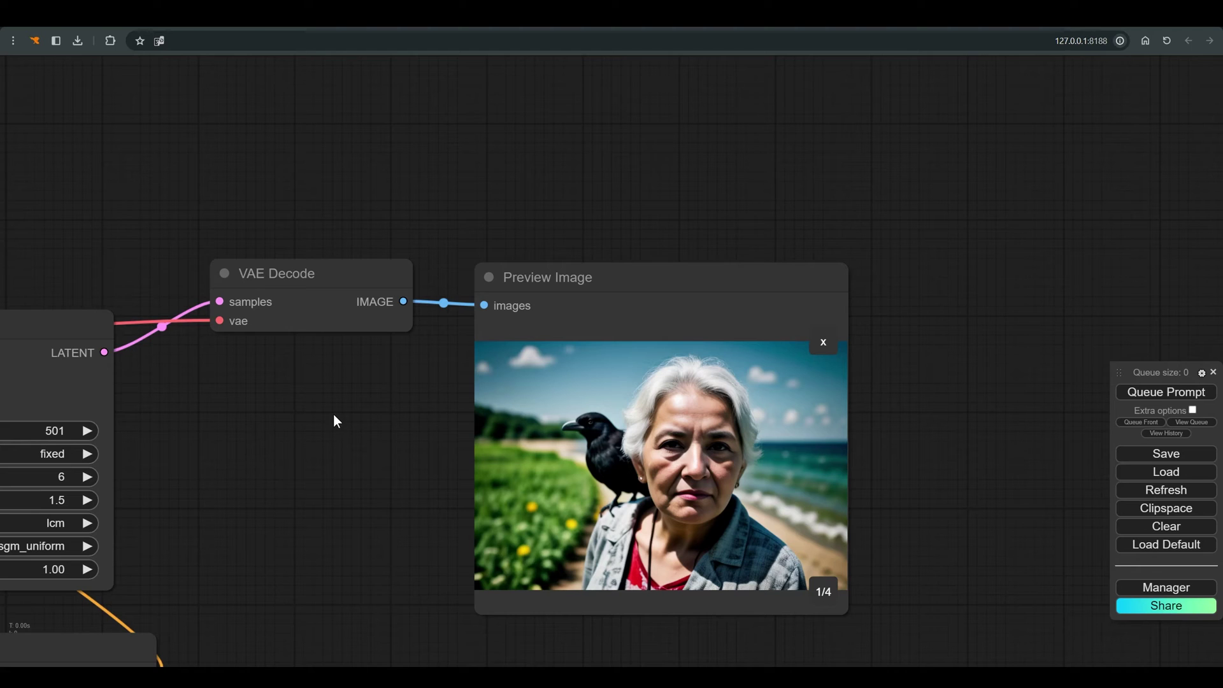
{"action": "scroll", "coordinate": [376, 414], "scroll_direction": "down", "scroll_amount": 2}
Add an NNLatentUpscale node (searched as 'nnla') on the empty canvas beside the preview
{"action": "left_click_drag", "start_coordinate": [391, 420], "coordinate": [515, 375]}
{"action": "scroll", "coordinate": [628, 391], "scroll_direction": "down", "scroll_amount": 2}
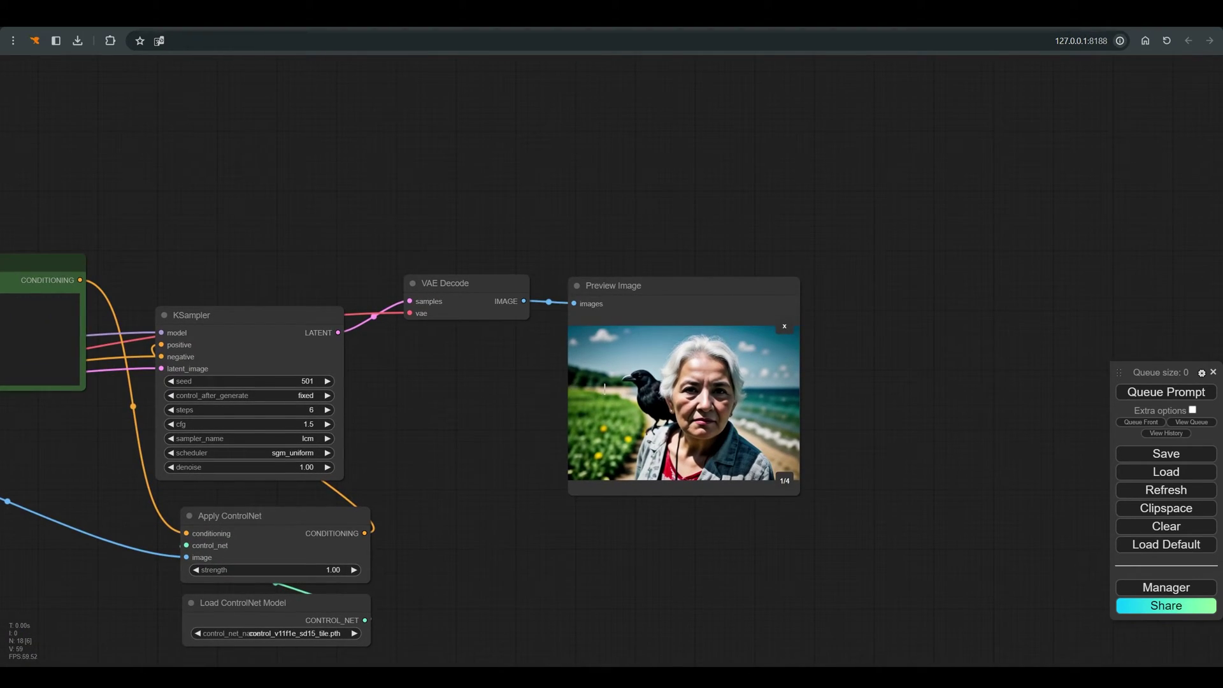
{"action": "scroll", "coordinate": [834, 318], "scroll_direction": "down", "scroll_amount": 4}
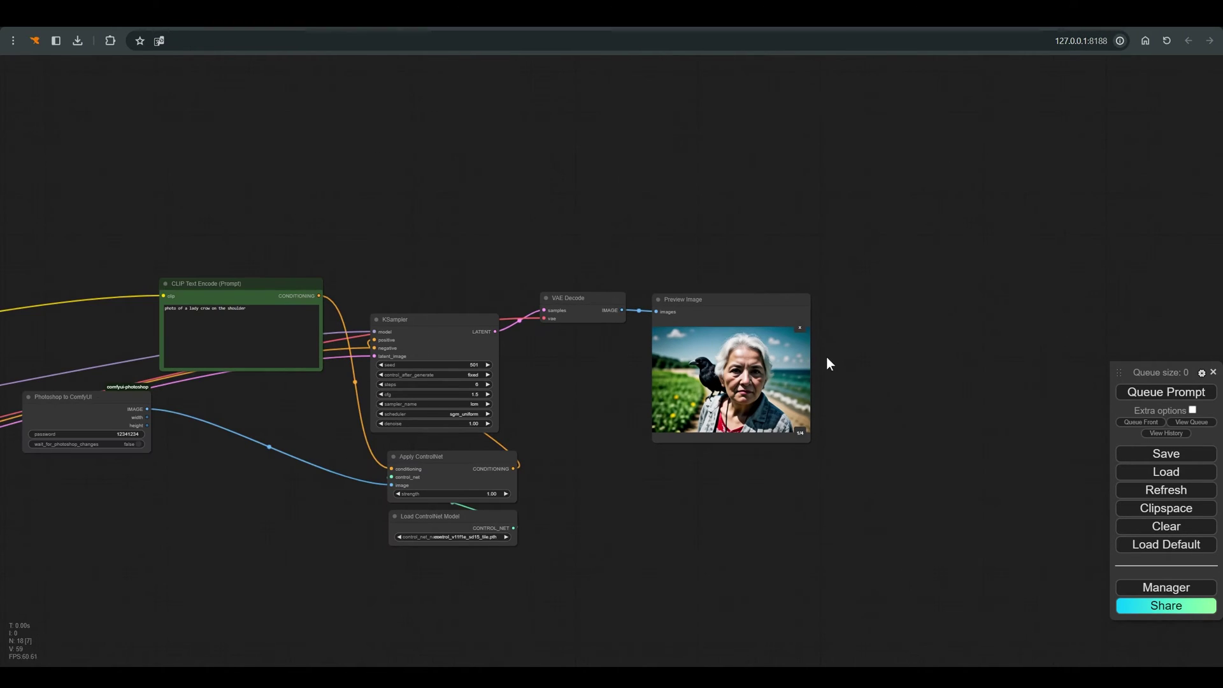
{"action": "left_click_drag", "start_coordinate": [905, 356], "coordinate": [790, 420]}
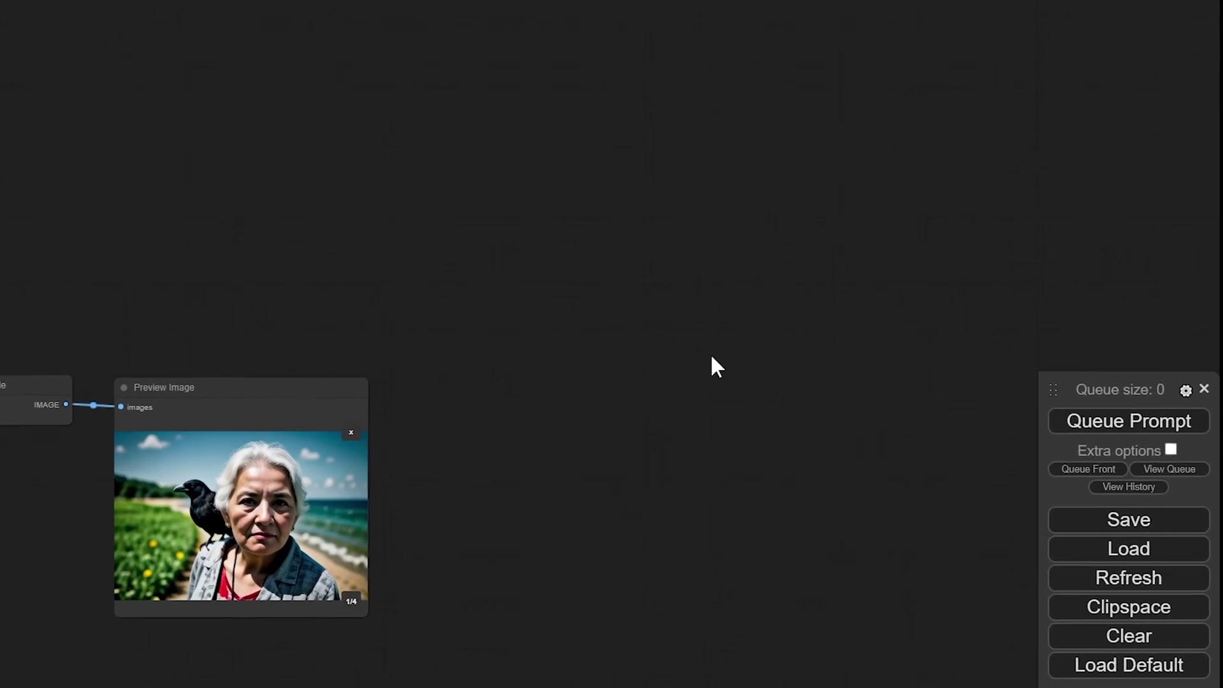
{"action": "double_click", "coordinate": [865, 355]}
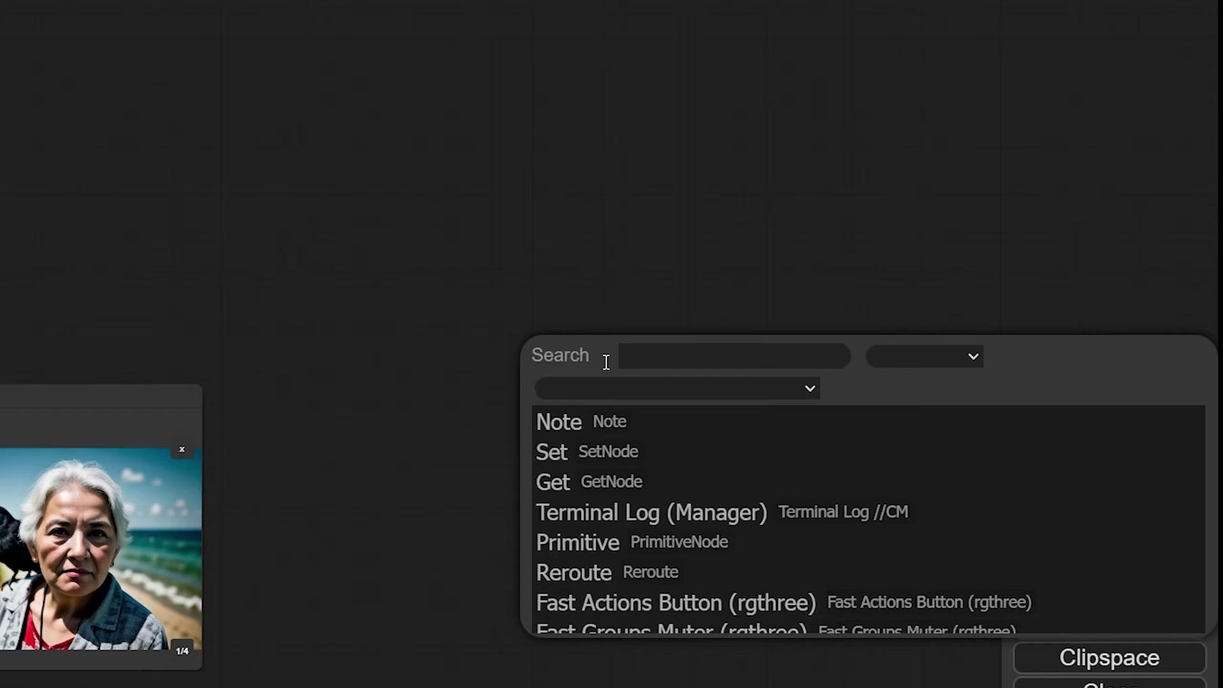
{"action": "type", "text": "nnla"}
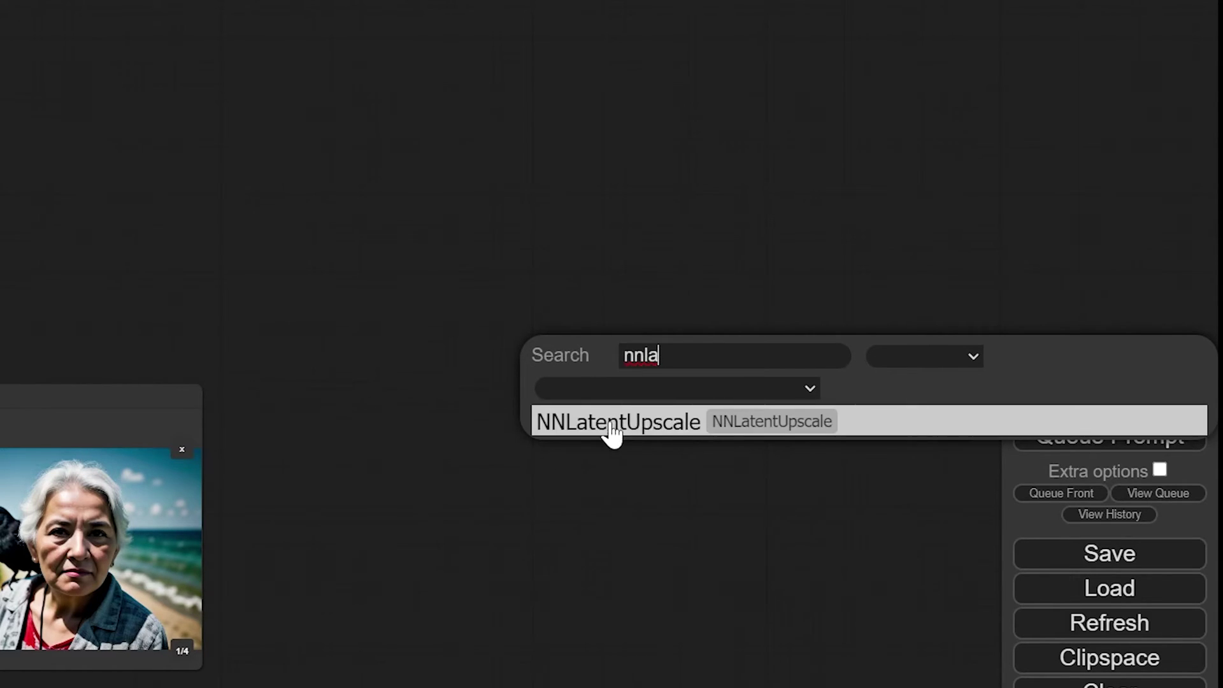
{"action": "left_click", "coordinate": [611, 431]}
{"action": "left_click_drag", "start_coordinate": [662, 348], "coordinate": [258, 274]}
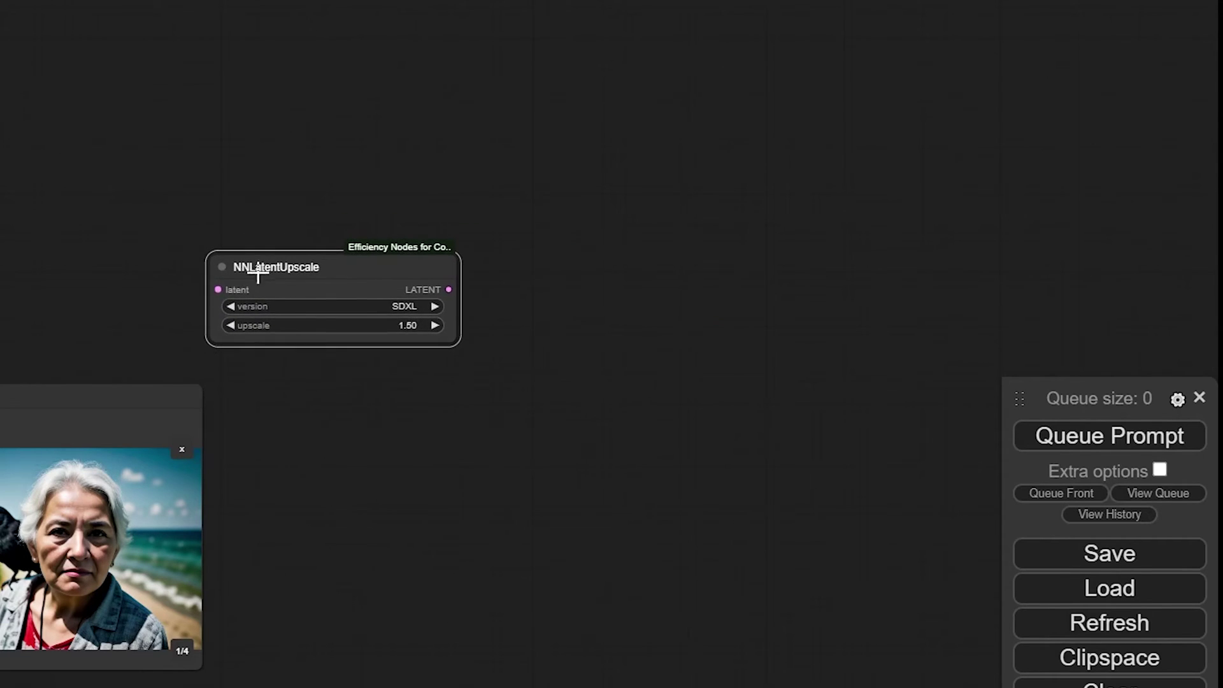
Wire the KSampler's LATENT output into NNLatentUpscale and set its version to SD 1.x
{"action": "left_click_drag", "start_coordinate": [1, 381], "coordinate": [218, 289]}
{"action": "left_click_drag", "start_coordinate": [351, 276], "coordinate": [499, 319]}
{"action": "scroll", "coordinate": [527, 338], "scroll_direction": "up", "scroll_amount": 4}
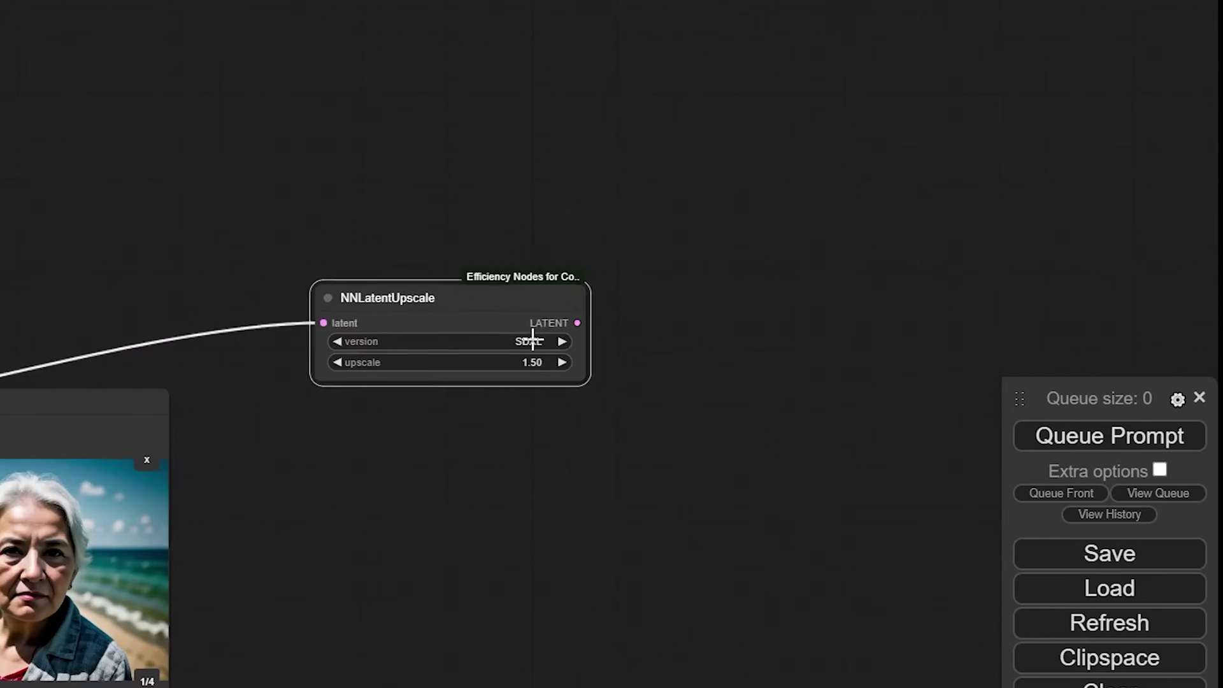
{"action": "left_click", "coordinate": [538, 344]}
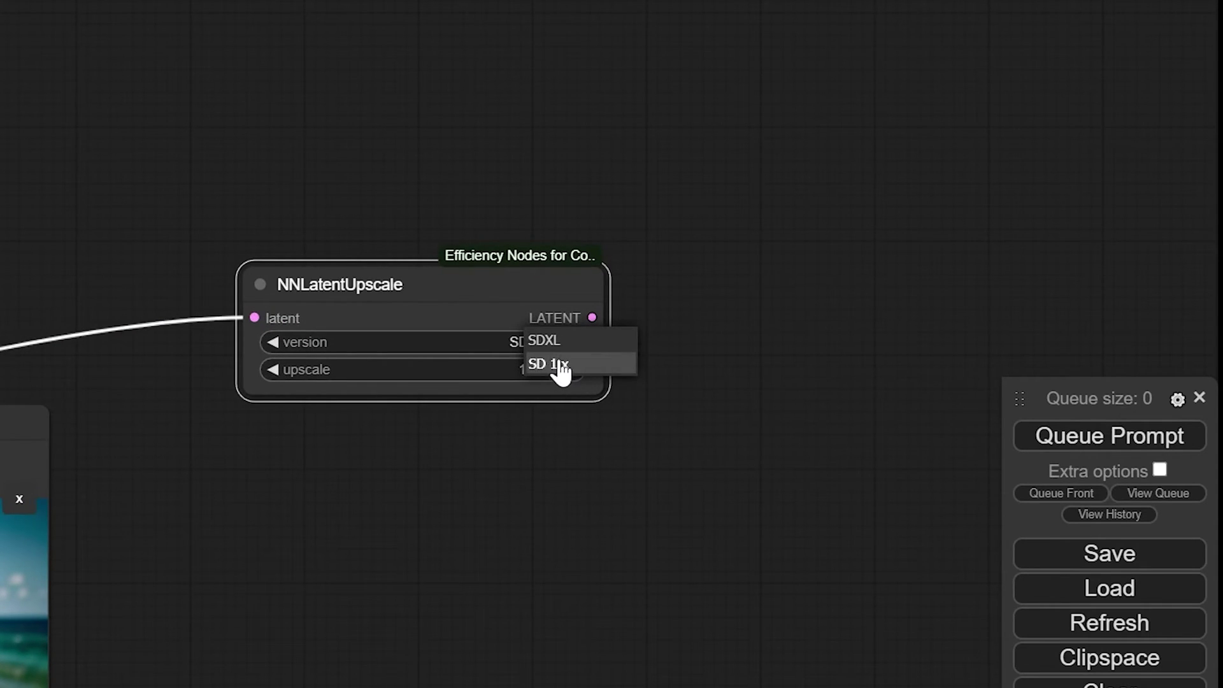
{"action": "left_click", "coordinate": [559, 365]}
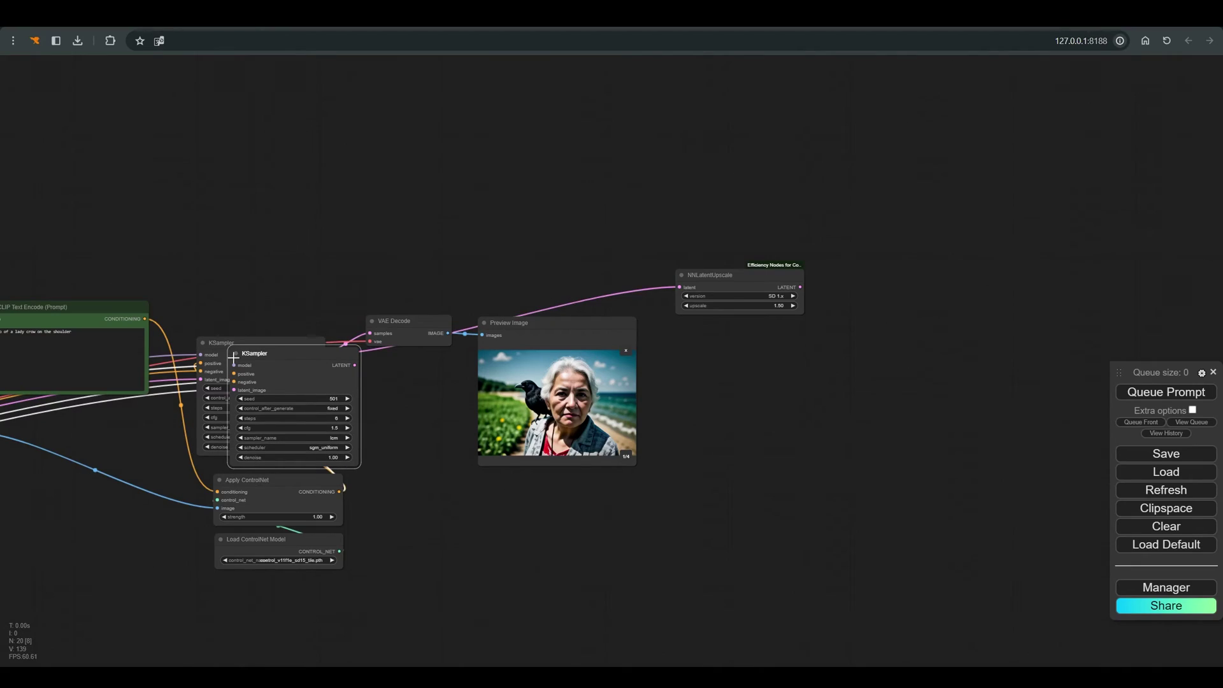
Place the duplicate KSampler beside NNLatentUpscale and set seed 507 and denoise 0.51
{"action": "left_click_drag", "start_coordinate": [312, 360], "coordinate": [949, 283]}
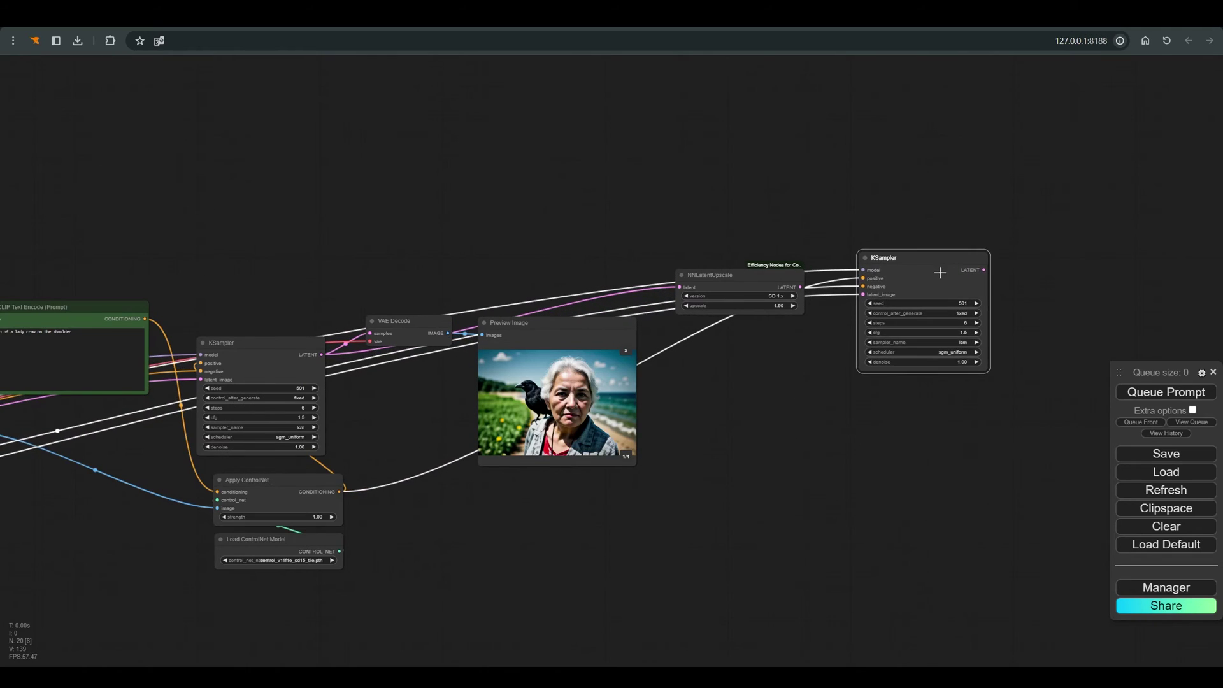
{"action": "scroll", "coordinate": [959, 295], "scroll_direction": "up", "scroll_amount": 5}
{"action": "left_click", "coordinate": [967, 319]}
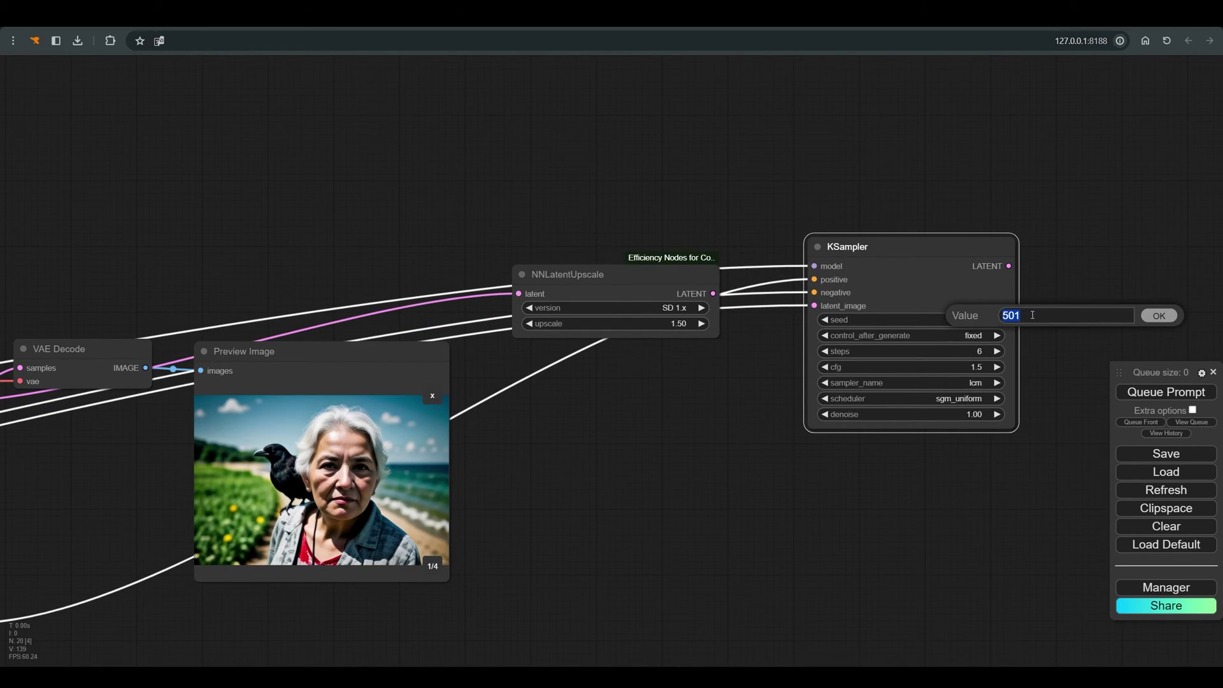
{"action": "type", "text": "501"}
{"action": "key", "text": "Return"}
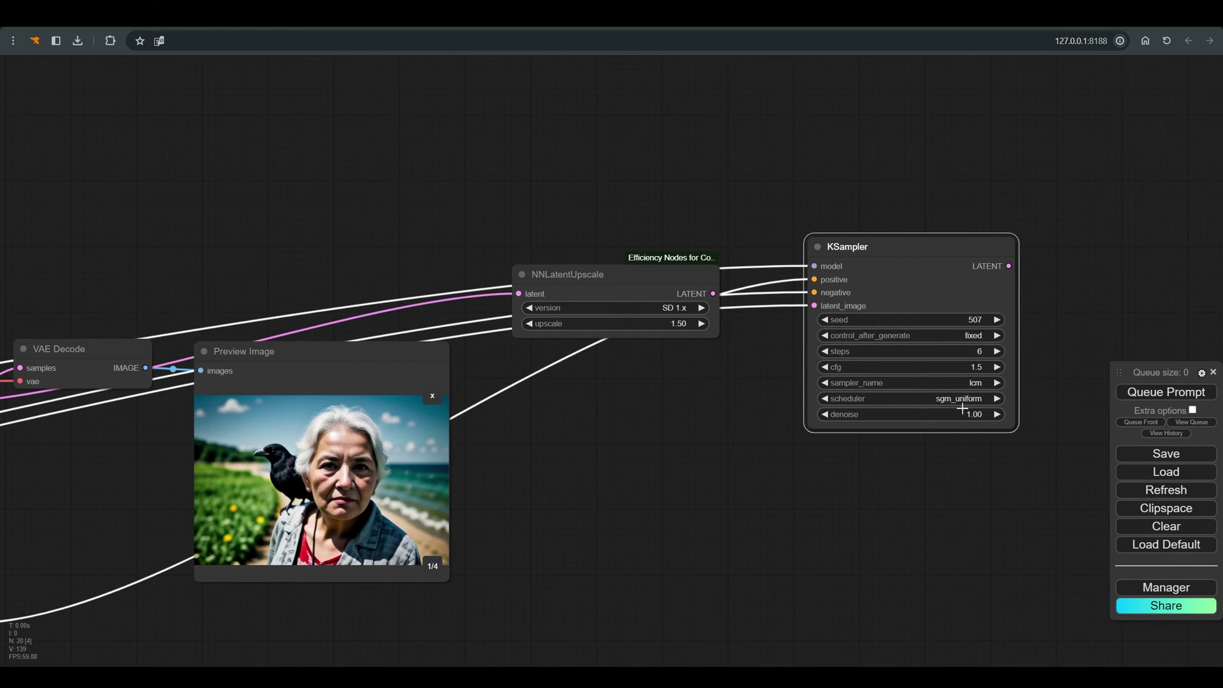
{"action": "left_click", "coordinate": [960, 414]}
{"action": "type", "text": ".51"}
{"action": "key", "text": "Return"}
Copy-paste the VAE Decode and Preview Image pair and feed the second sampler's latent into it
{"action": "scroll", "coordinate": [494, 456], "scroll_direction": "down", "scroll_amount": 1}
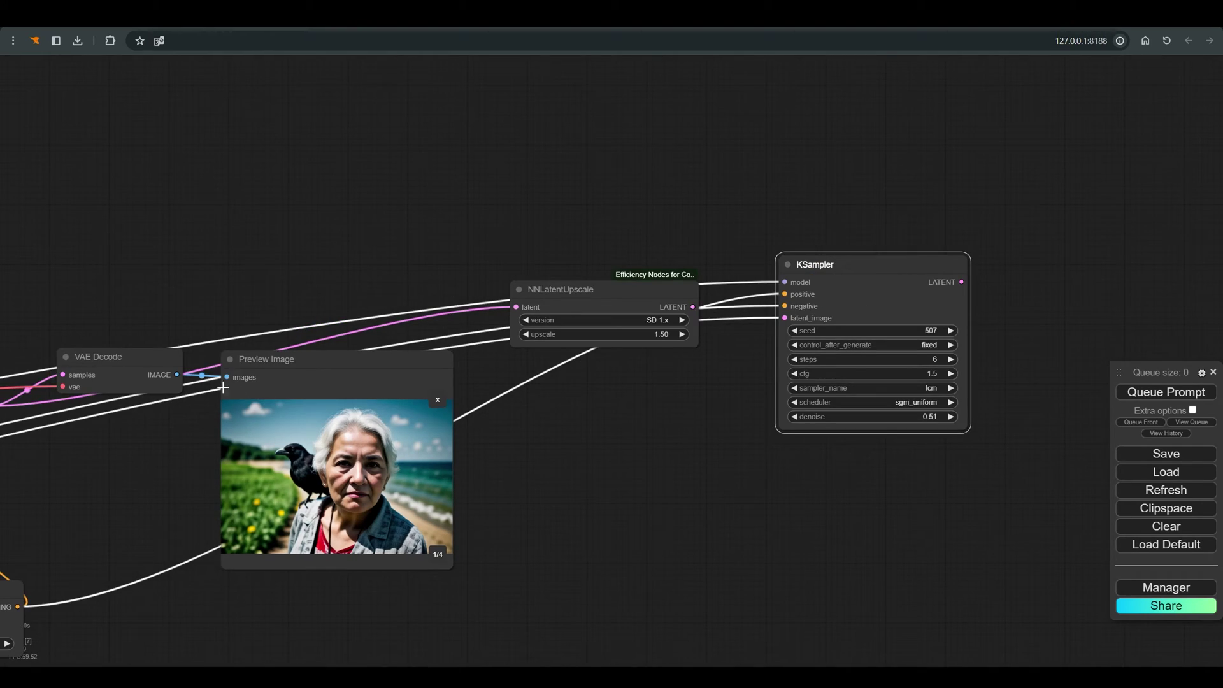
{"action": "left_click_drag", "start_coordinate": [96, 306], "coordinate": [341, 494]}
{"action": "key", "text": "ctrl+c"}
{"action": "key", "text": "ctrl+shift+v"}
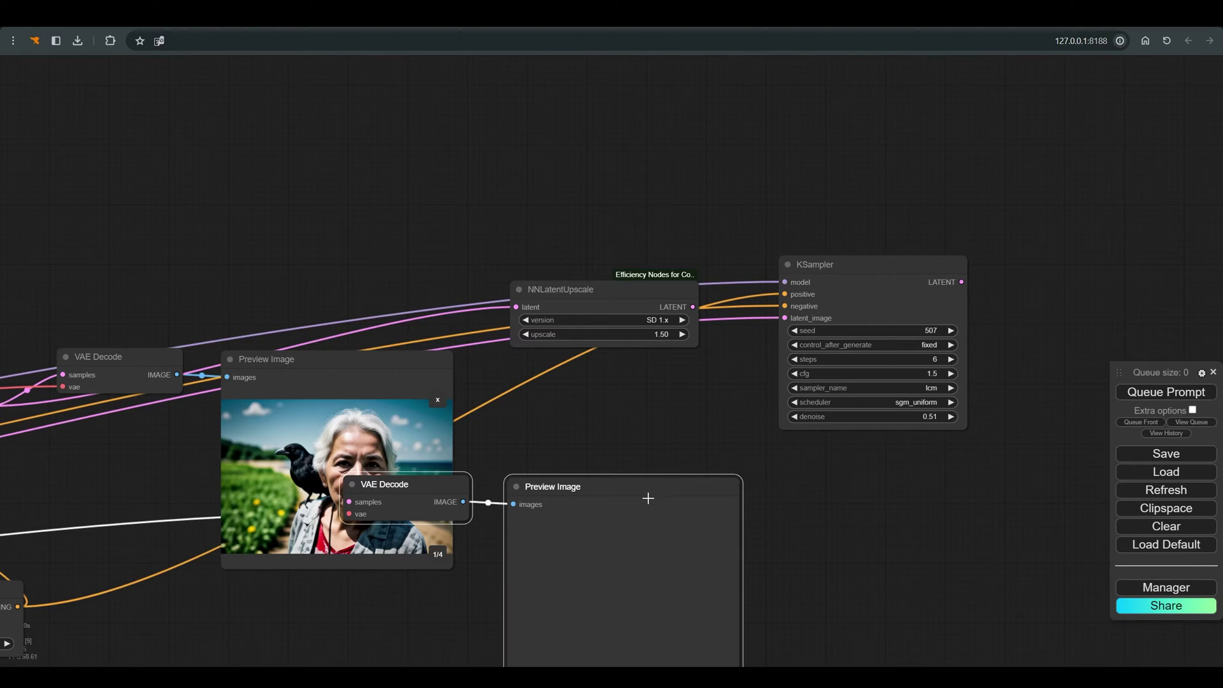
{"action": "left_click_drag", "start_coordinate": [649, 497], "coordinate": [1122, 218]}
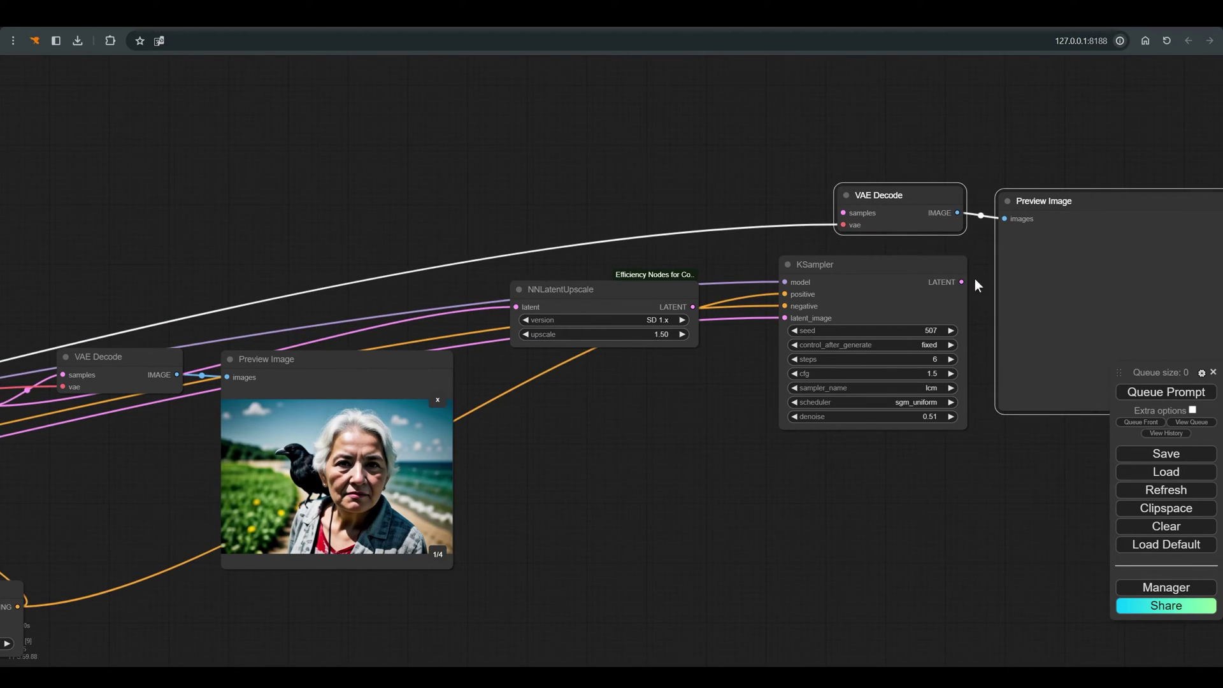
{"action": "left_click_drag", "start_coordinate": [962, 281], "coordinate": [848, 213]}
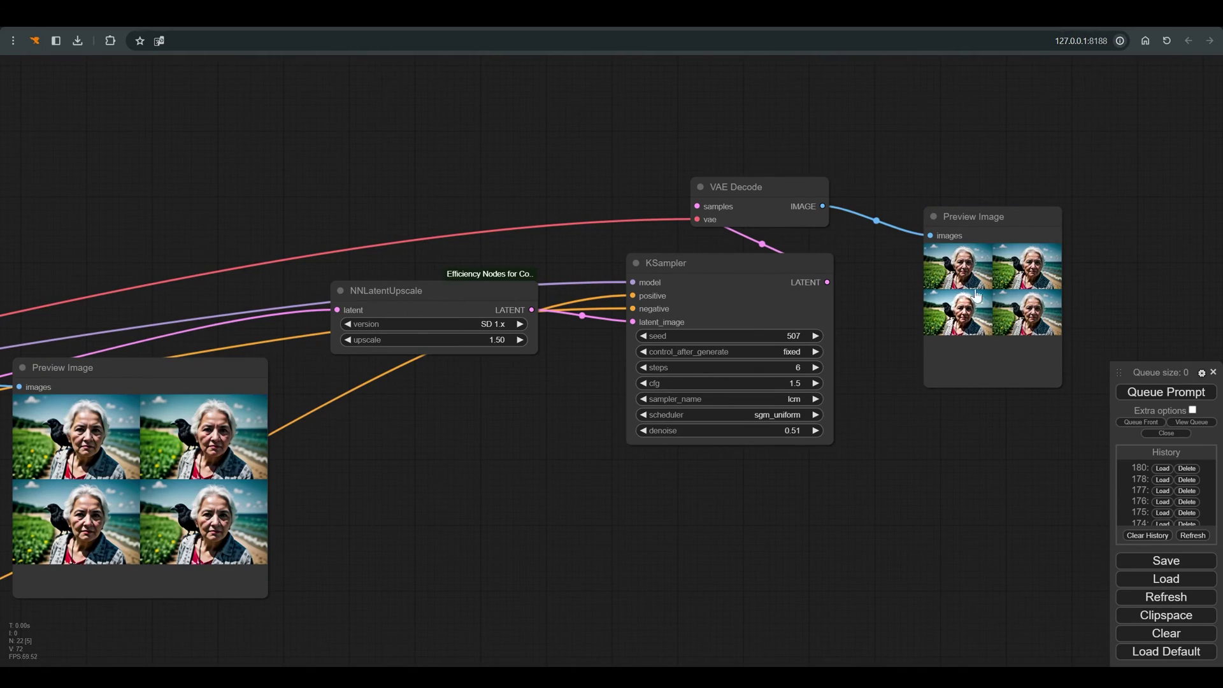
Cycle through the result images in the new Preview Image node
{"action": "left_click", "coordinate": [955, 266]}
{"action": "scroll", "coordinate": [955, 266], "scroll_direction": "up", "scroll_amount": 10}
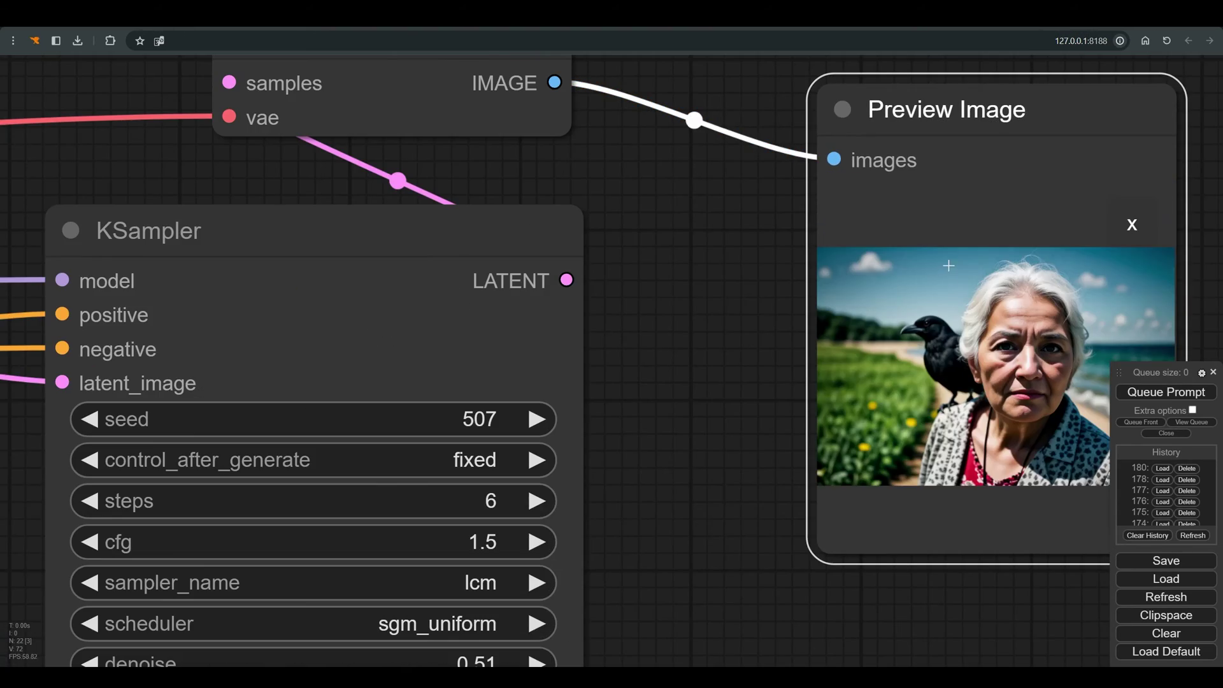
{"action": "left_click_drag", "start_coordinate": [504, 552], "coordinate": [354, 553]}
{"action": "left_click", "coordinate": [903, 577]}
{"action": "left_click", "coordinate": [903, 576]}
{"action": "left_click", "coordinate": [905, 577]}
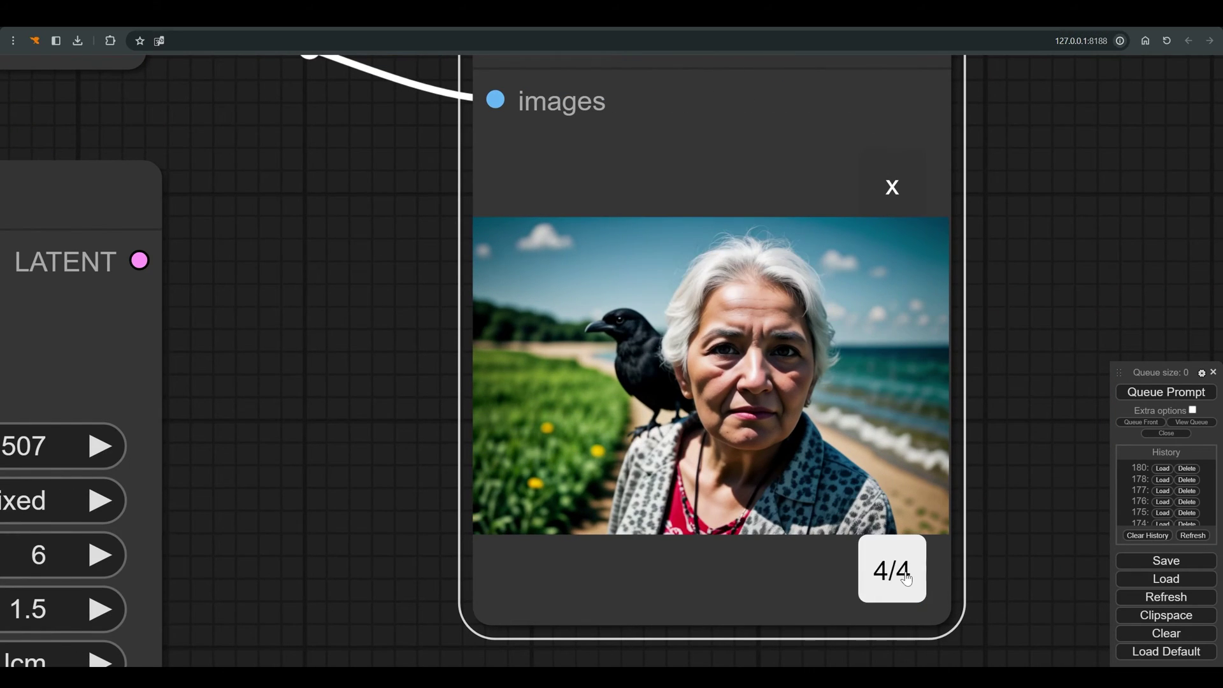
{"action": "left_click", "coordinate": [907, 579]}
Queue the workflow to render the second pass at denoise 0.67
{"action": "scroll", "coordinate": [755, 482], "scroll_direction": "up", "scroll_amount": 3}
{"action": "scroll", "coordinate": [697, 496], "scroll_direction": "down", "scroll_amount": 1}
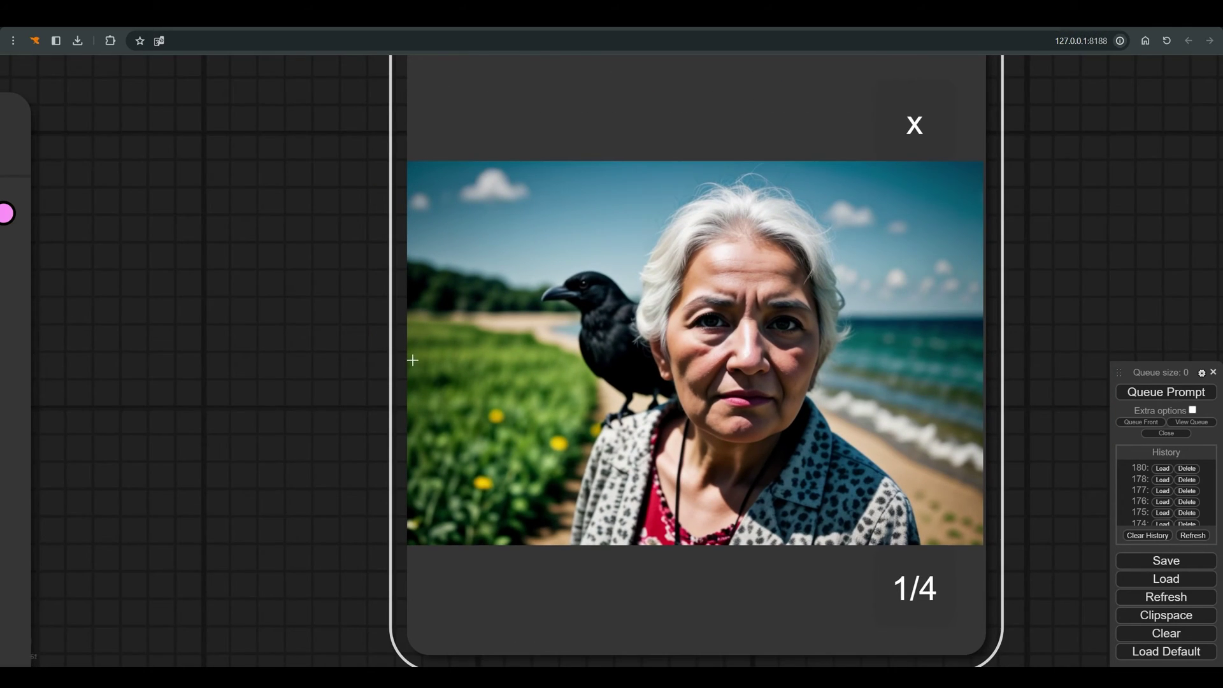
{"action": "scroll", "coordinate": [433, 382], "scroll_direction": "down", "scroll_amount": 2}
{"action": "scroll", "coordinate": [943, 267], "scroll_direction": "down", "scroll_amount": 3}
{"action": "key", "text": "ctrl+Return"}
{"action": "scroll", "coordinate": [959, 255], "scroll_direction": "up", "scroll_amount": 2}
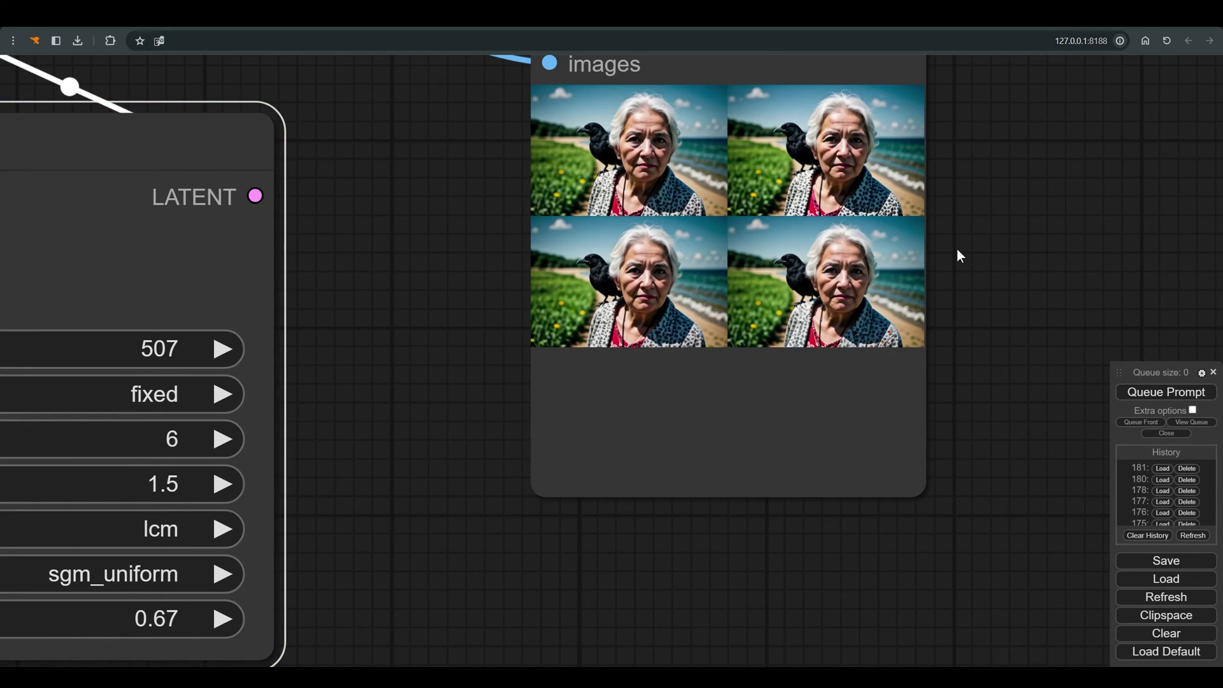
Enlarge the first render and step through all four results
{"action": "left_click", "coordinate": [645, 148]}
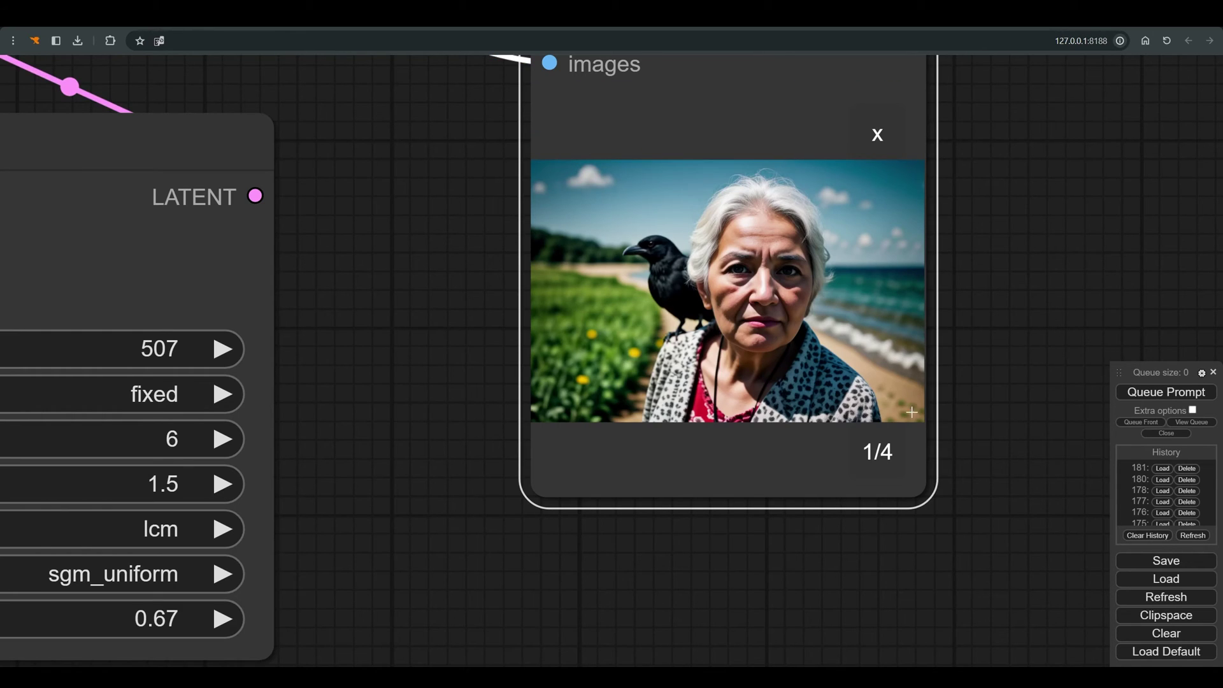
{"action": "scroll", "coordinate": [811, 303], "scroll_direction": "up", "scroll_amount": 3}
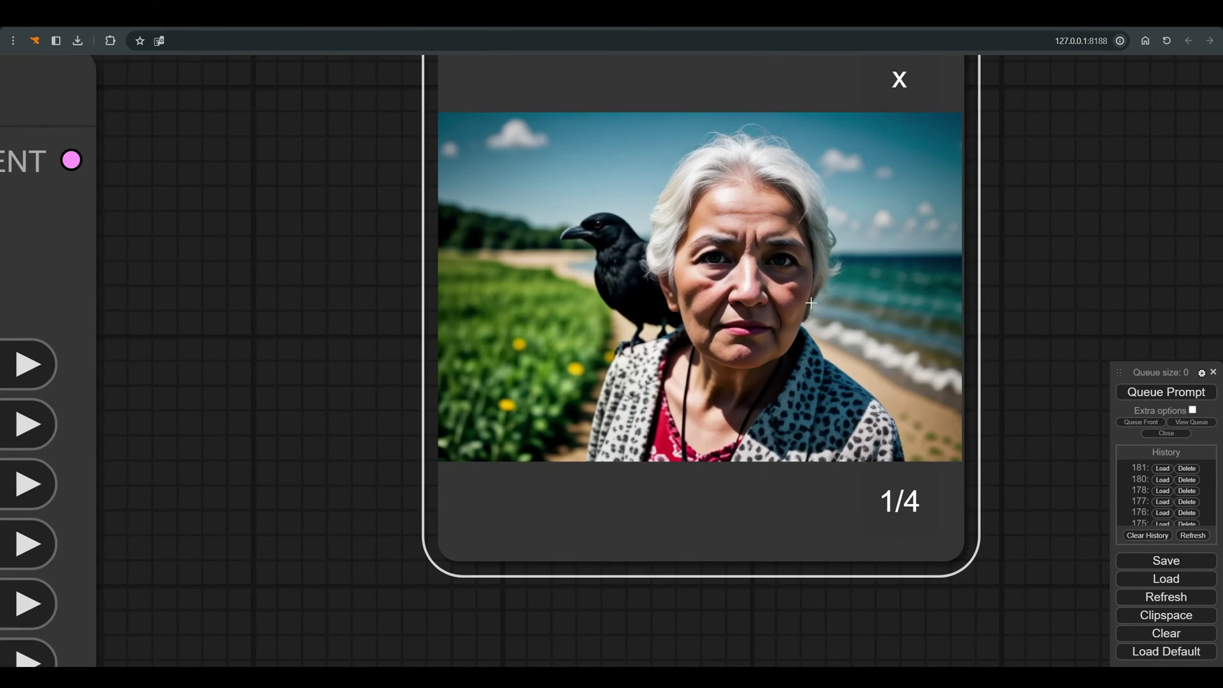
{"action": "left_click", "coordinate": [910, 502]}
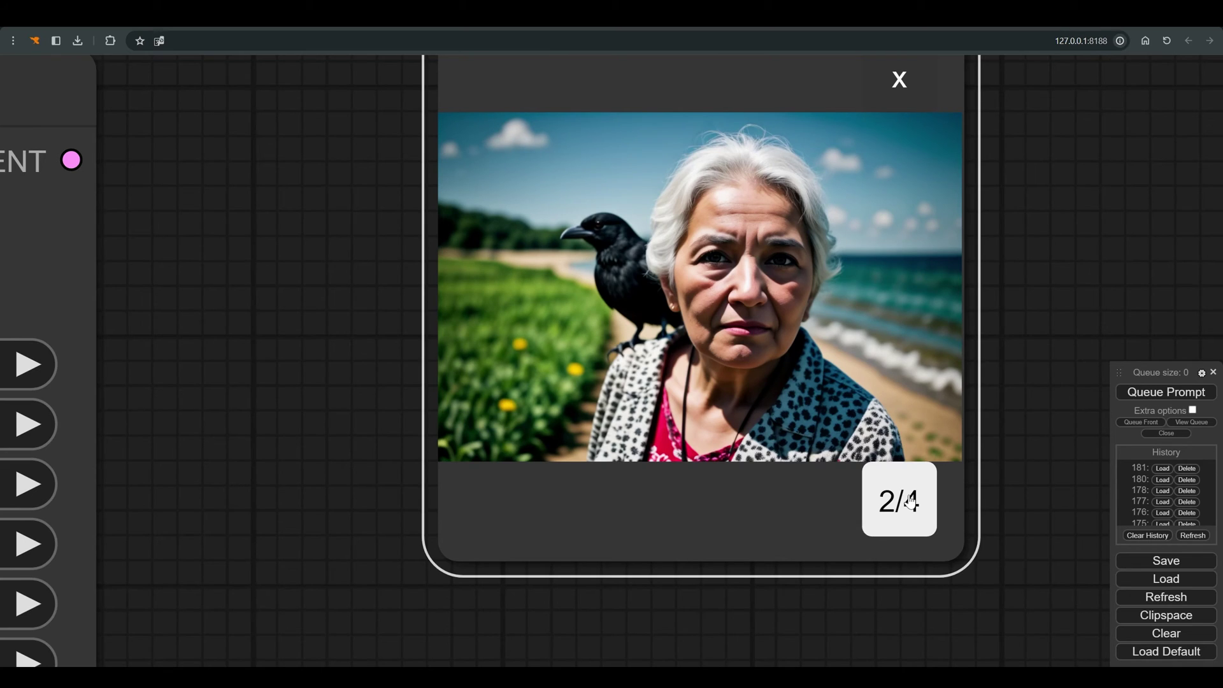
{"action": "left_click", "coordinate": [909, 502]}
{"action": "left_click", "coordinate": [909, 502]}
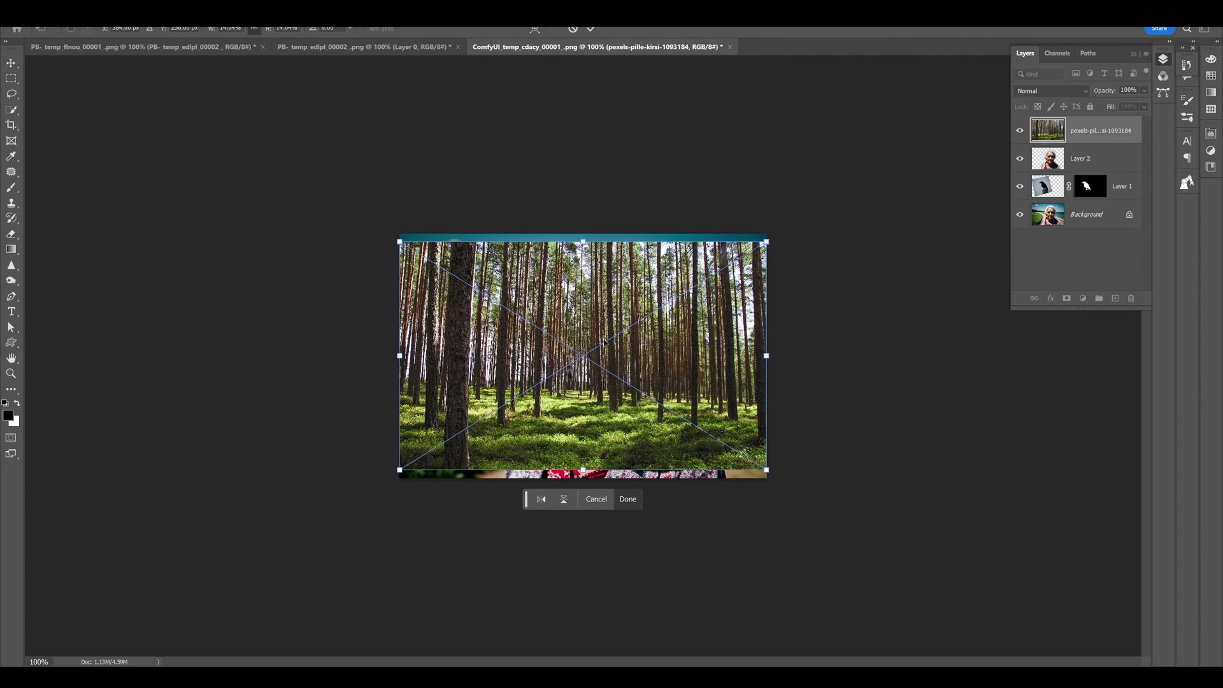
In Photoshop, scale the forest photo to fill the canvas and put it beneath the woman and crow
{"action": "left_click_drag", "start_coordinate": [766, 241], "coordinate": [786, 229]}
{"action": "left_click_drag", "start_coordinate": [1100, 130], "coordinate": [1128, 204]}
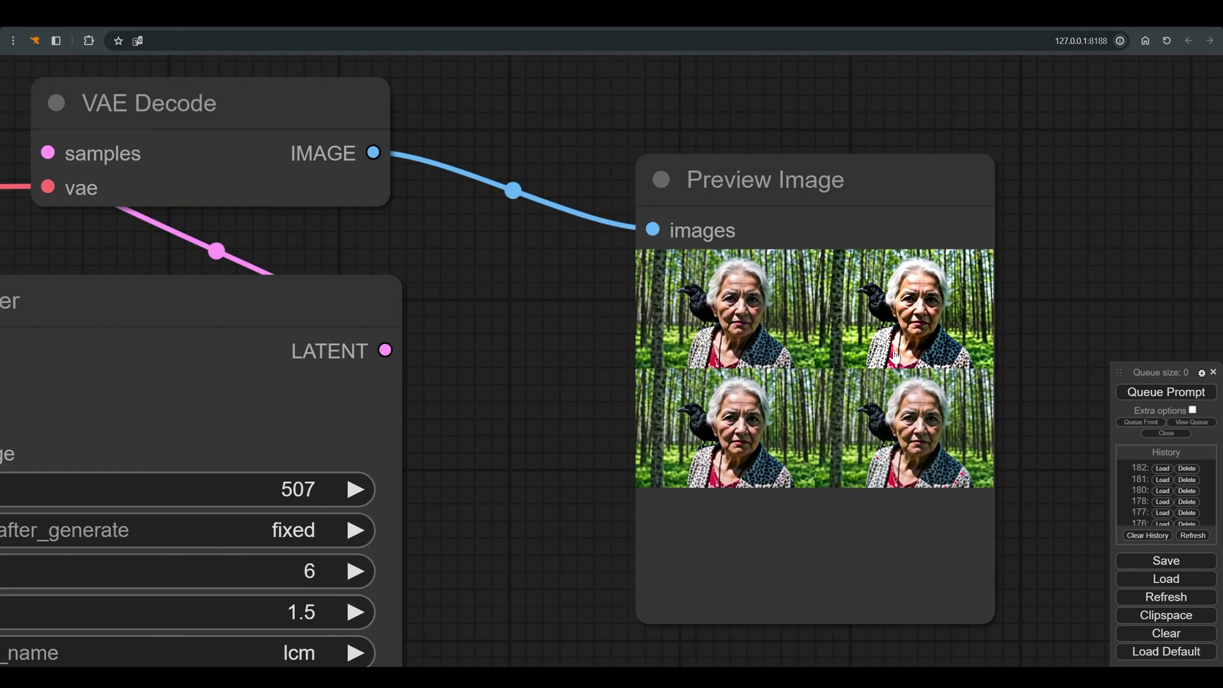
{"action": "scroll", "coordinate": [853, 337], "scroll_direction": "up", "scroll_amount": 5}
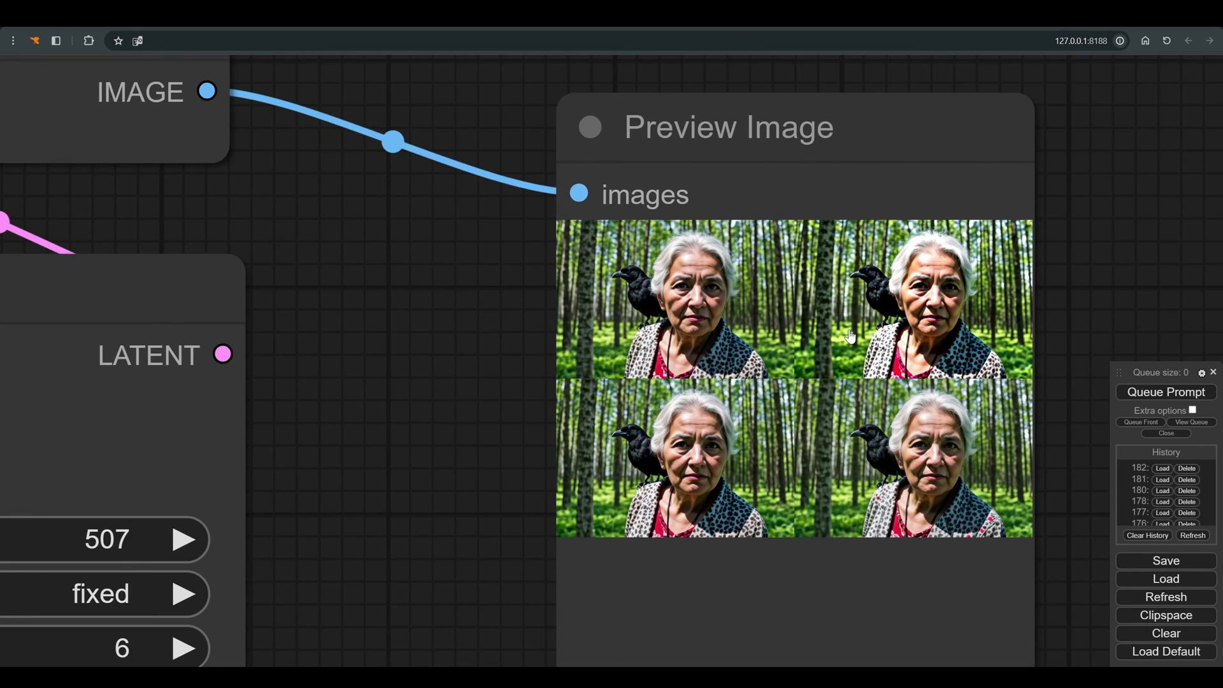
{"action": "scroll", "coordinate": [849, 336], "scroll_direction": "up", "scroll_amount": 1}
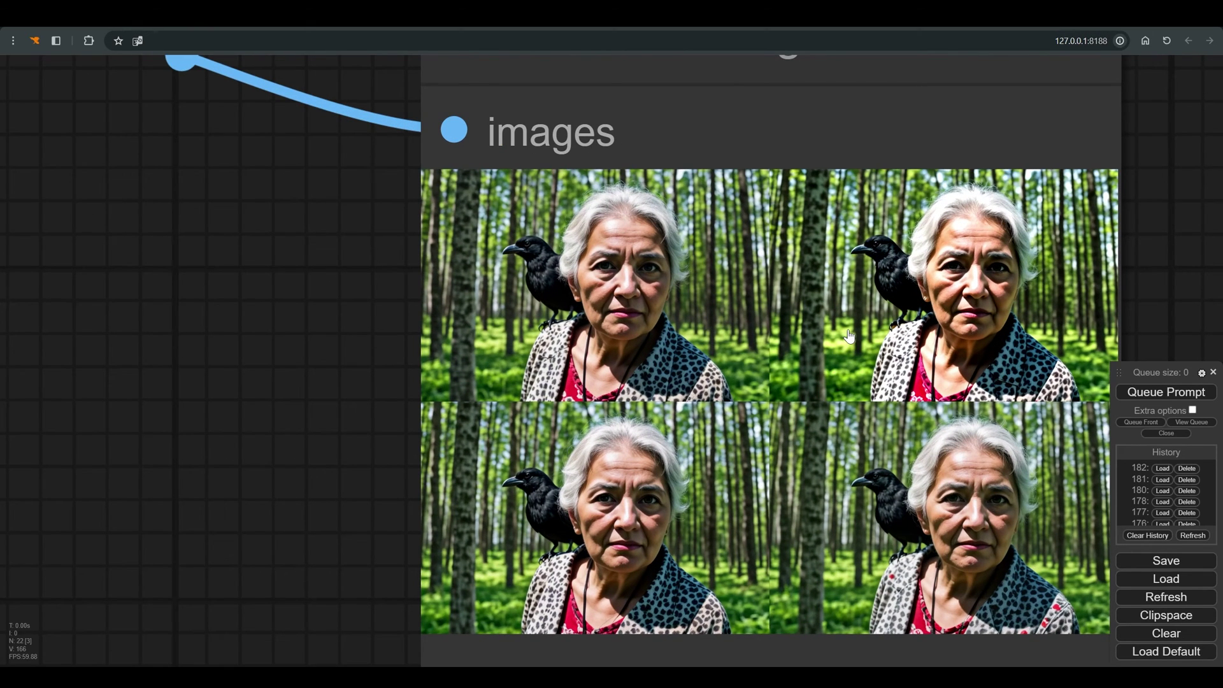
{"action": "scroll", "coordinate": [849, 336], "scroll_direction": "up", "scroll_amount": 2}
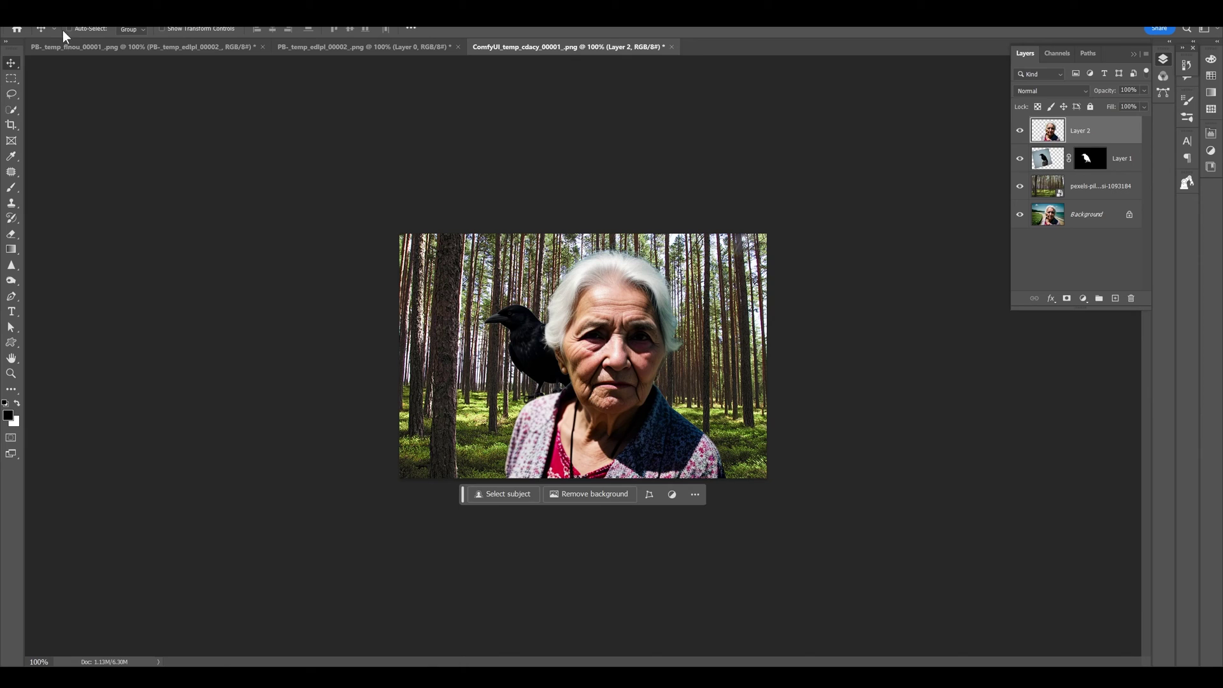
Brighten with Shadows/Highlights, then group the woman and crow layers and shift them right
{"action": "left_click", "coordinate": [63, 29]}
{"action": "left_click", "coordinate": [173, 110]}
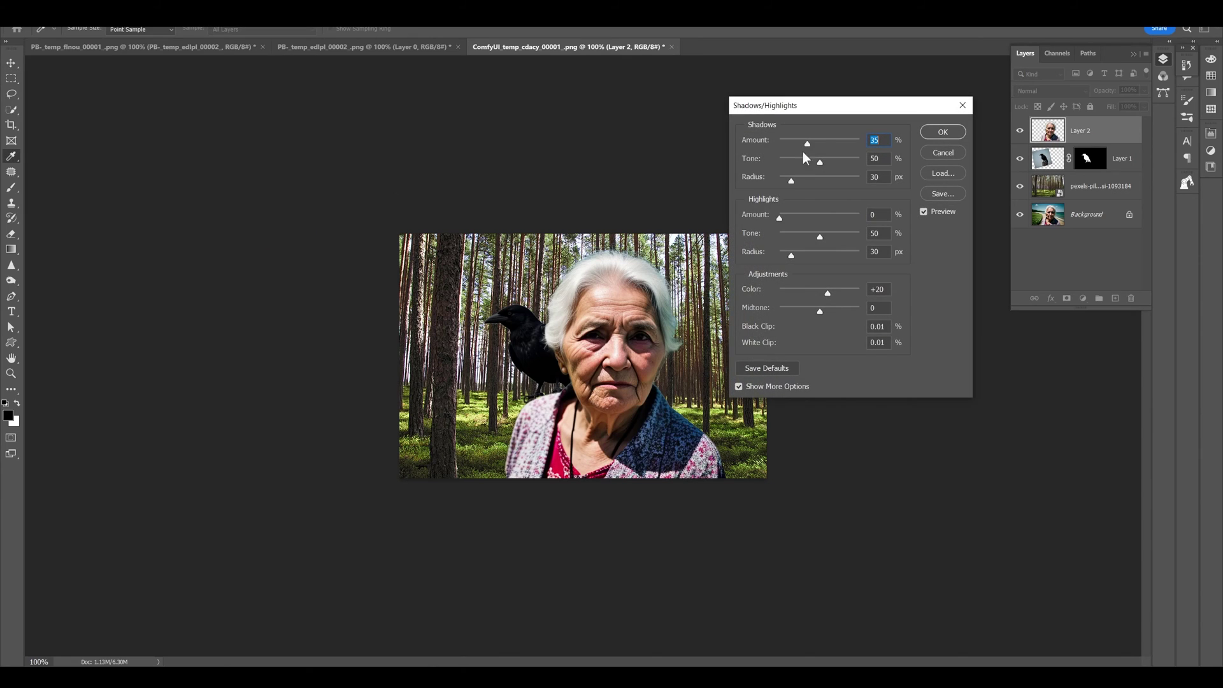
{"action": "left_click_drag", "start_coordinate": [820, 159], "coordinate": [830, 159]}
{"action": "left_click_drag", "start_coordinate": [779, 218], "coordinate": [825, 237]}
{"action": "left_click_drag", "start_coordinate": [821, 144], "coordinate": [849, 144]}
{"action": "left_click", "coordinate": [944, 133]}
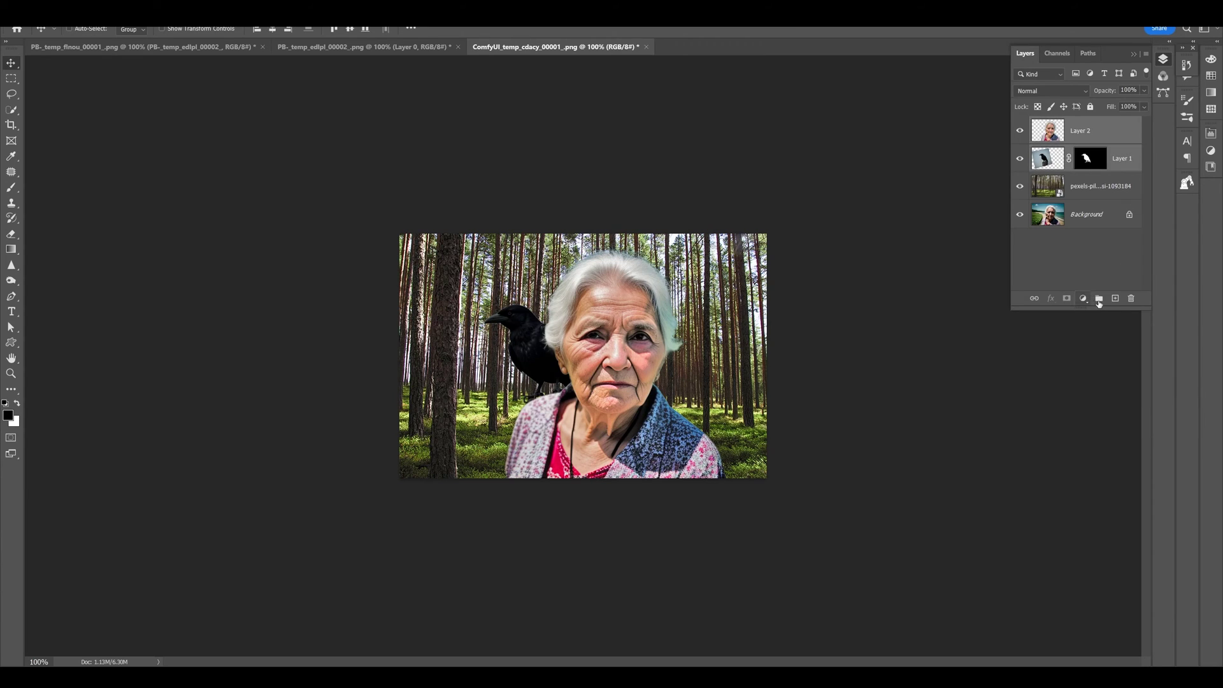
{"action": "left_click", "coordinate": [1098, 298]}
{"action": "left_click_drag", "start_coordinate": [622, 367], "coordinate": [681, 368]}
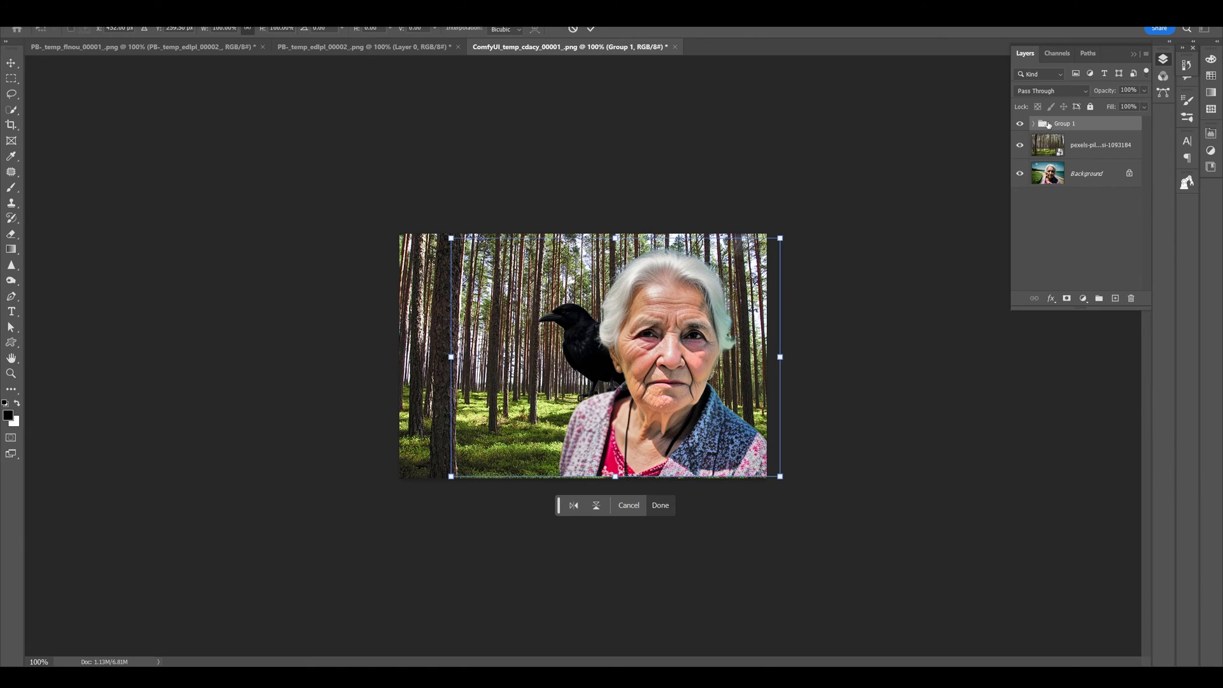
Flip the lady-and-crow group horizontally and slide it left over the forest
{"action": "left_click", "coordinate": [574, 506]}
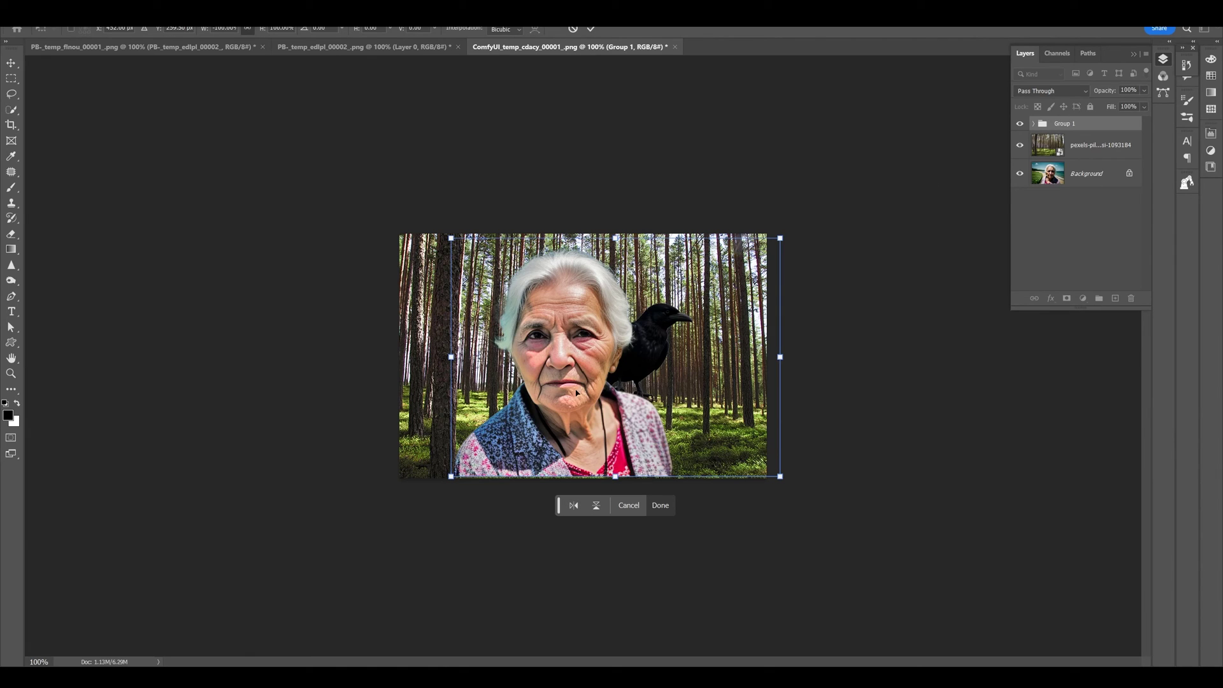
{"action": "left_click_drag", "start_coordinate": [569, 401], "coordinate": [525, 400]}
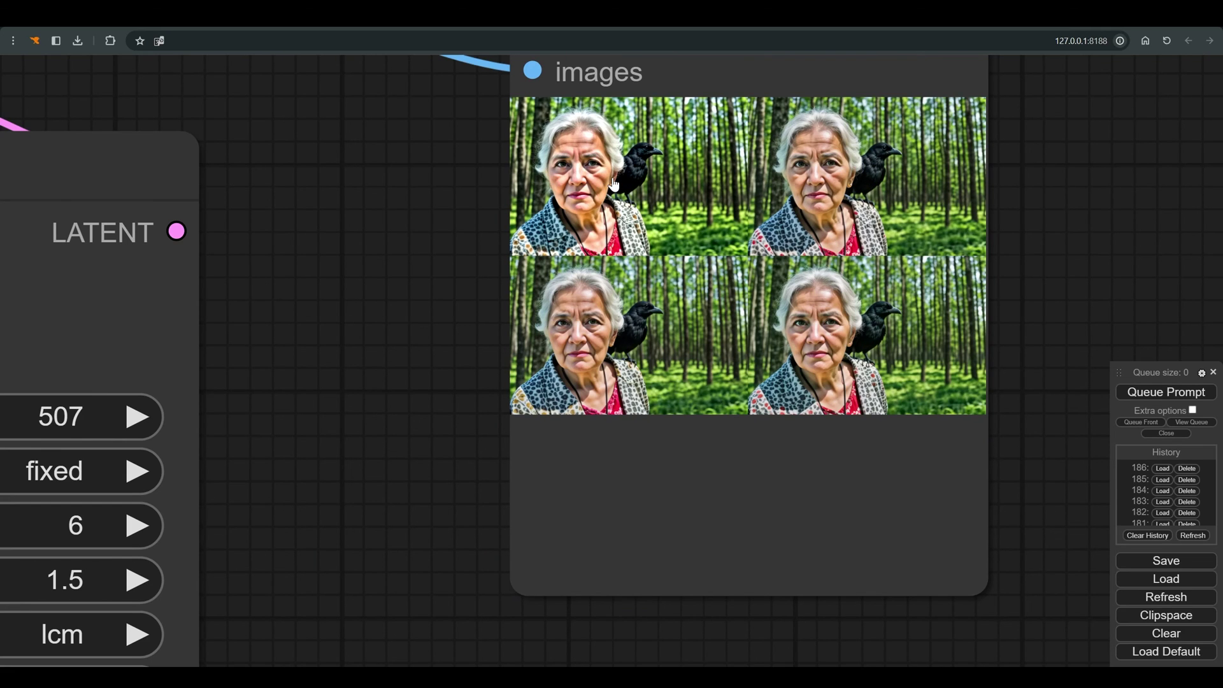
Enlarge the first new render of the mirrored woman-and-crow composite
{"action": "left_click", "coordinate": [615, 185]}
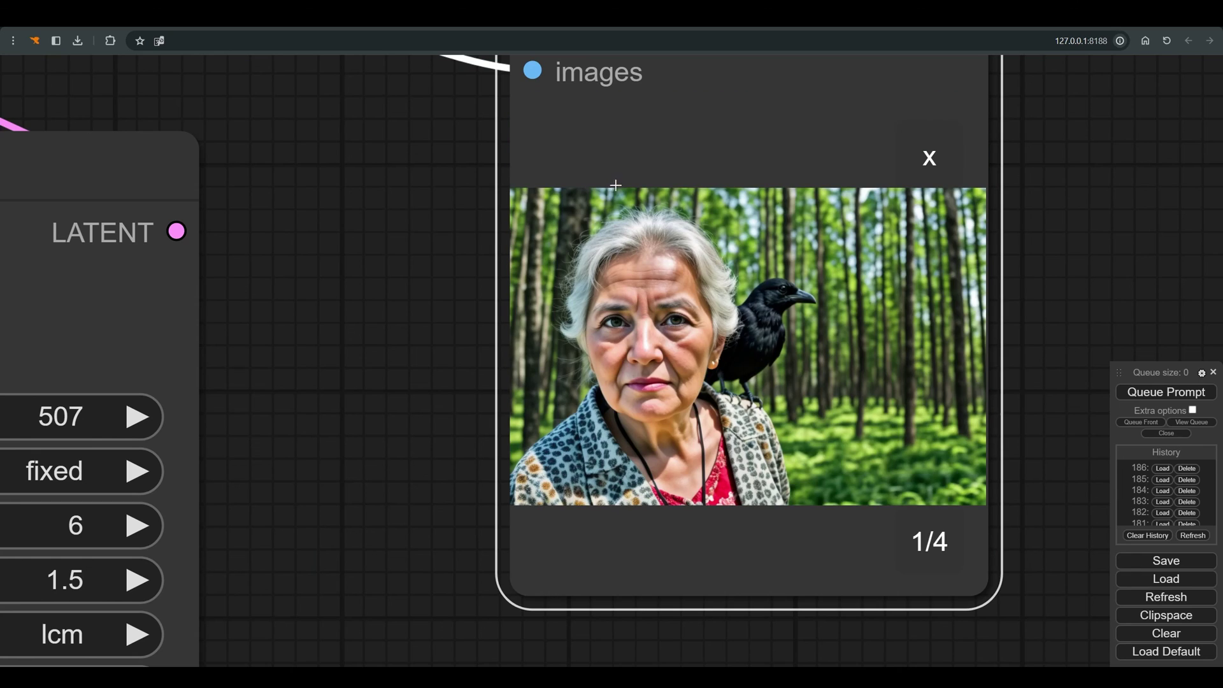